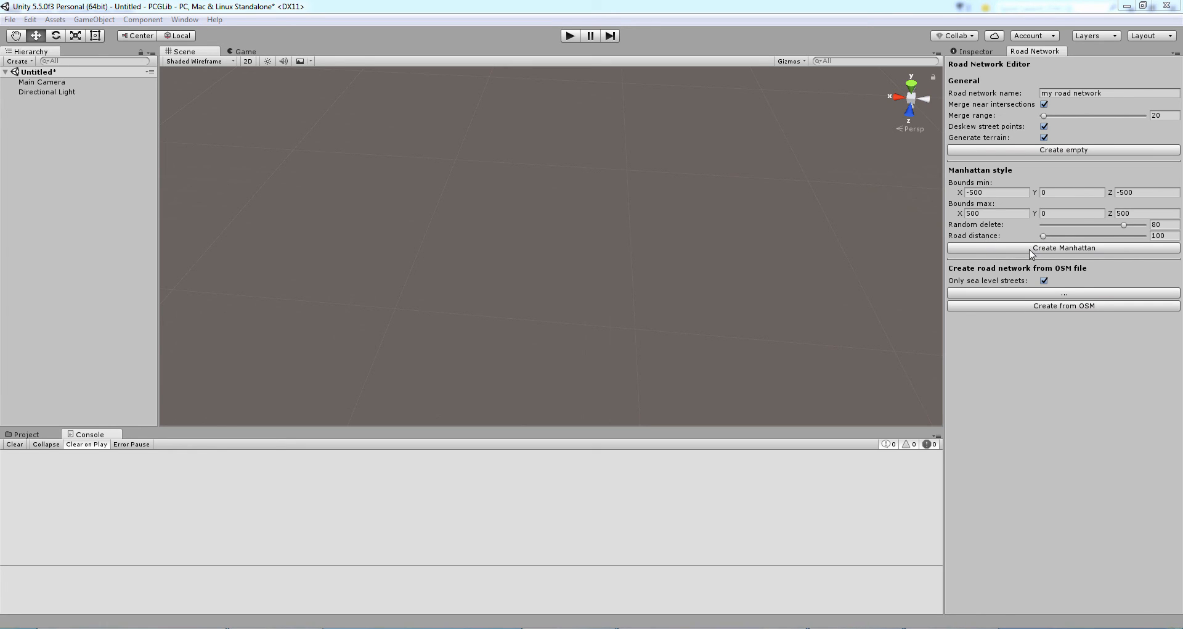
- Generate a Manhattan-style road network with terrain from the current settings and bring the whole network into view
click(1032, 252)
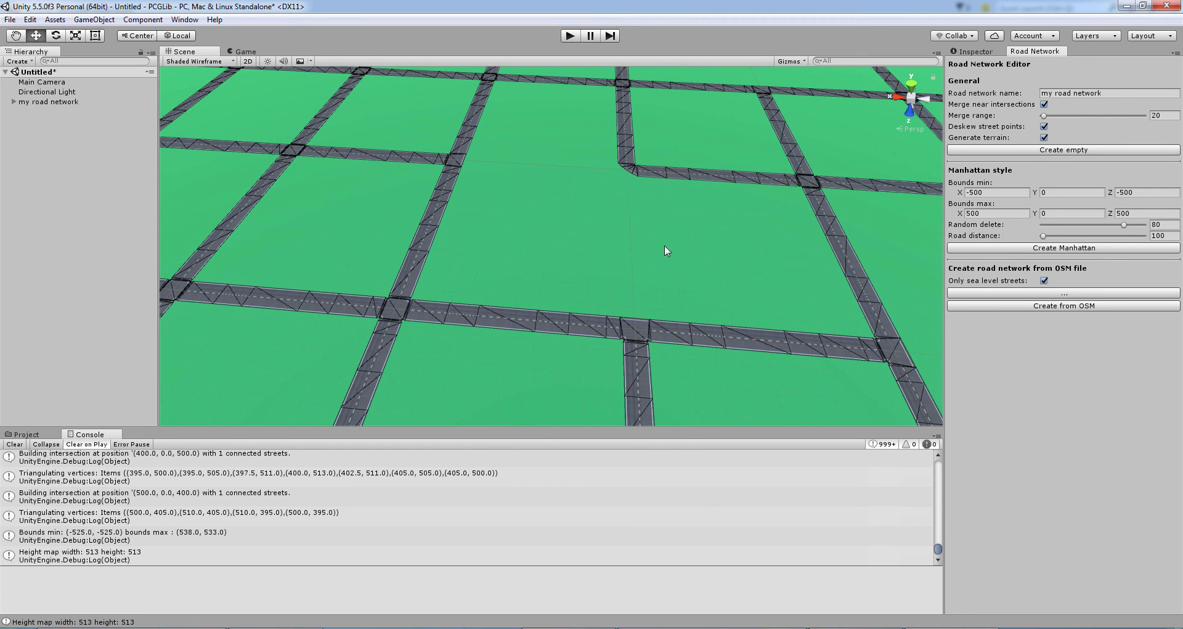
scroll(650, 228, down, 10)
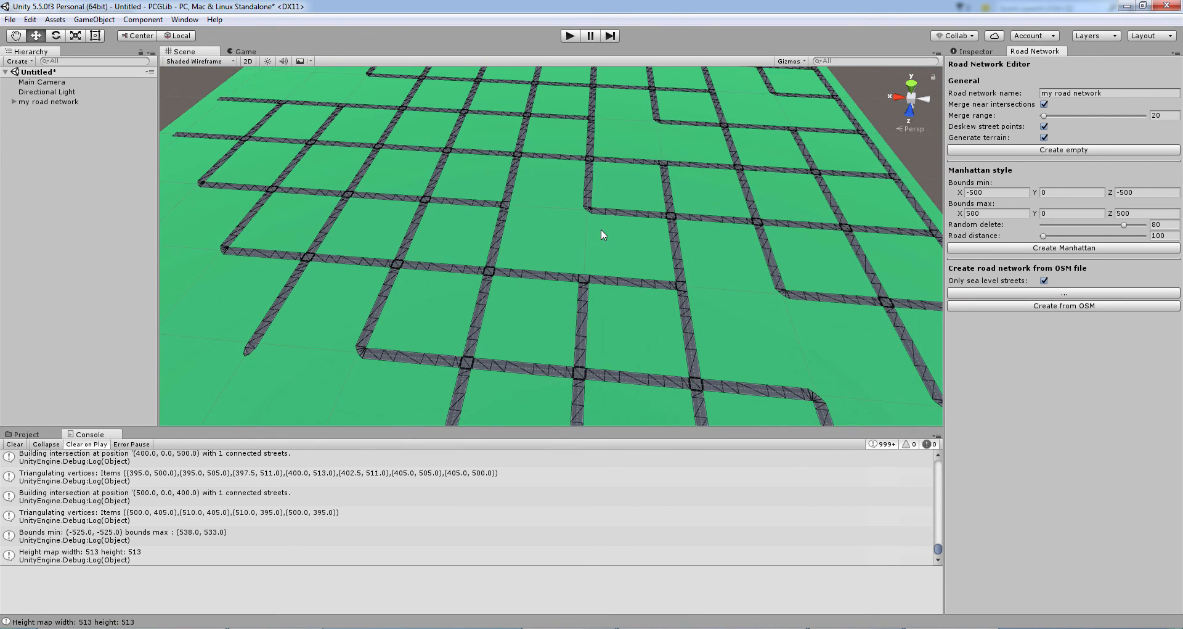
scroll(602, 232, down, 10)
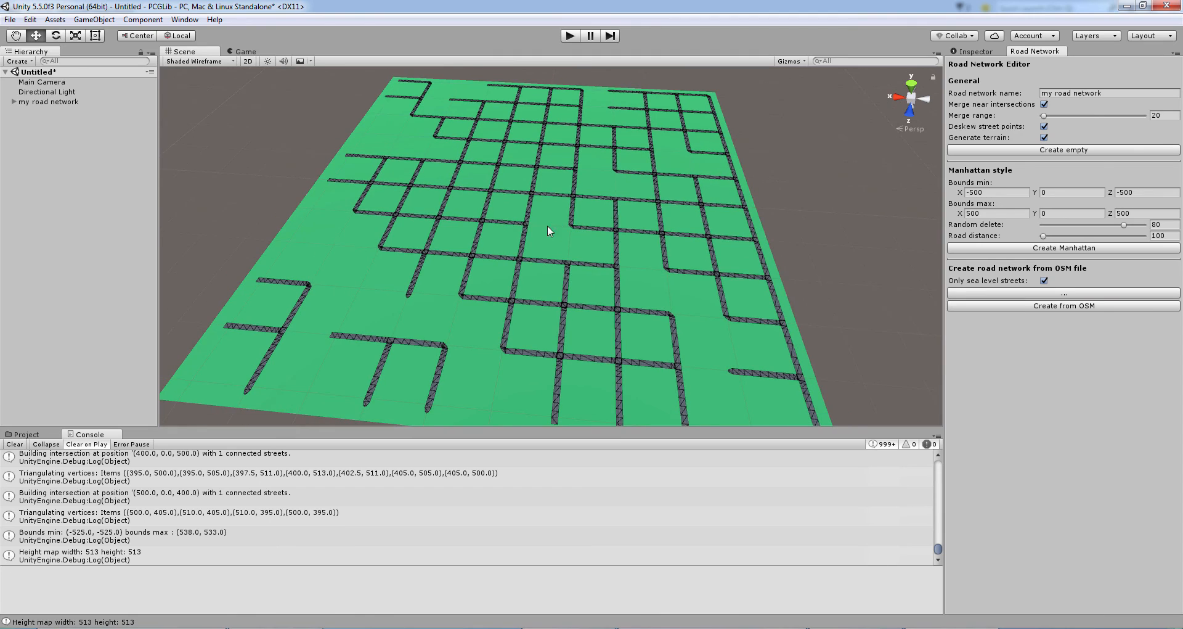
scroll(569, 273, down, 6)
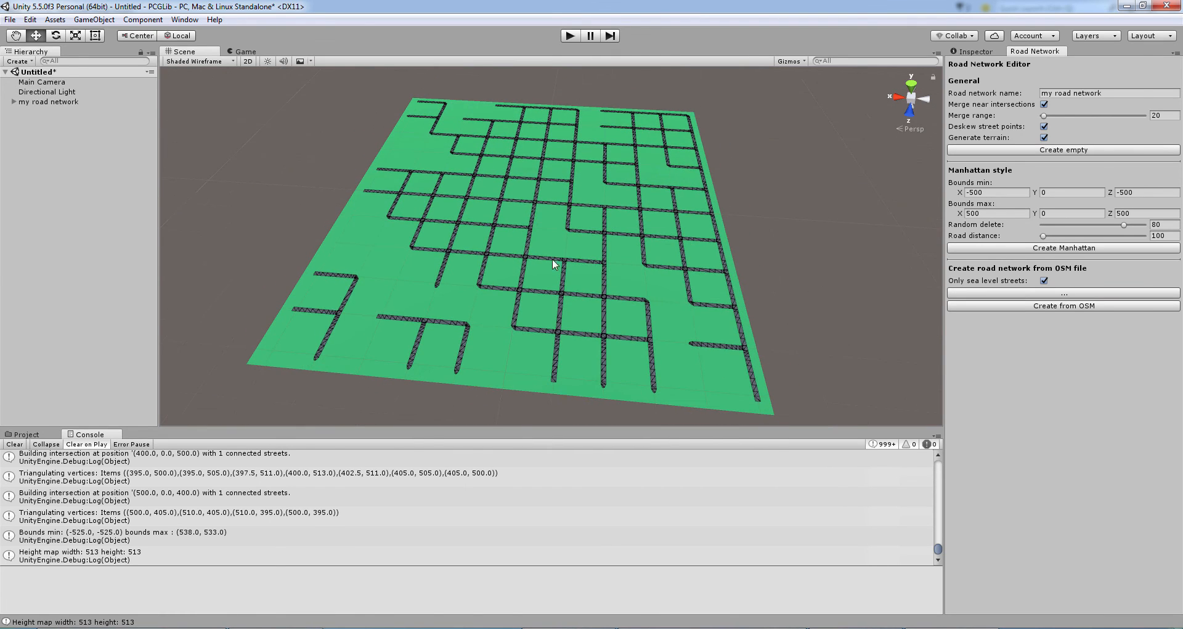
alt+drag(540, 292, 610, 301)
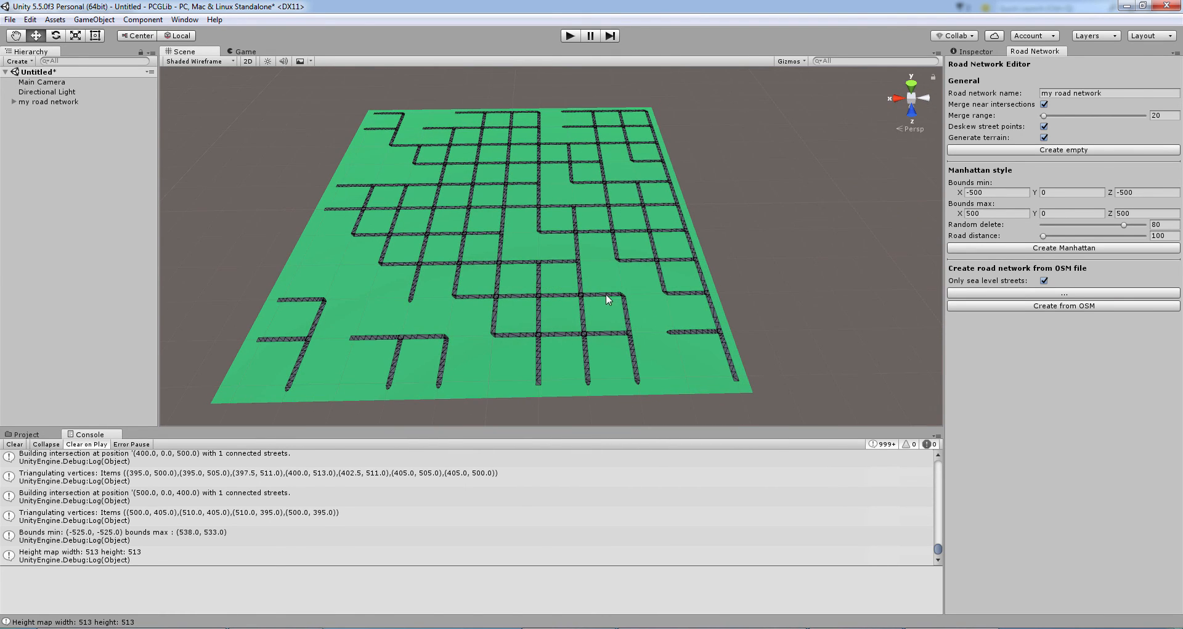
- Expand my road network in the hierarchy, select street 1 and look through the list down to the terrain object
click(61, 102)
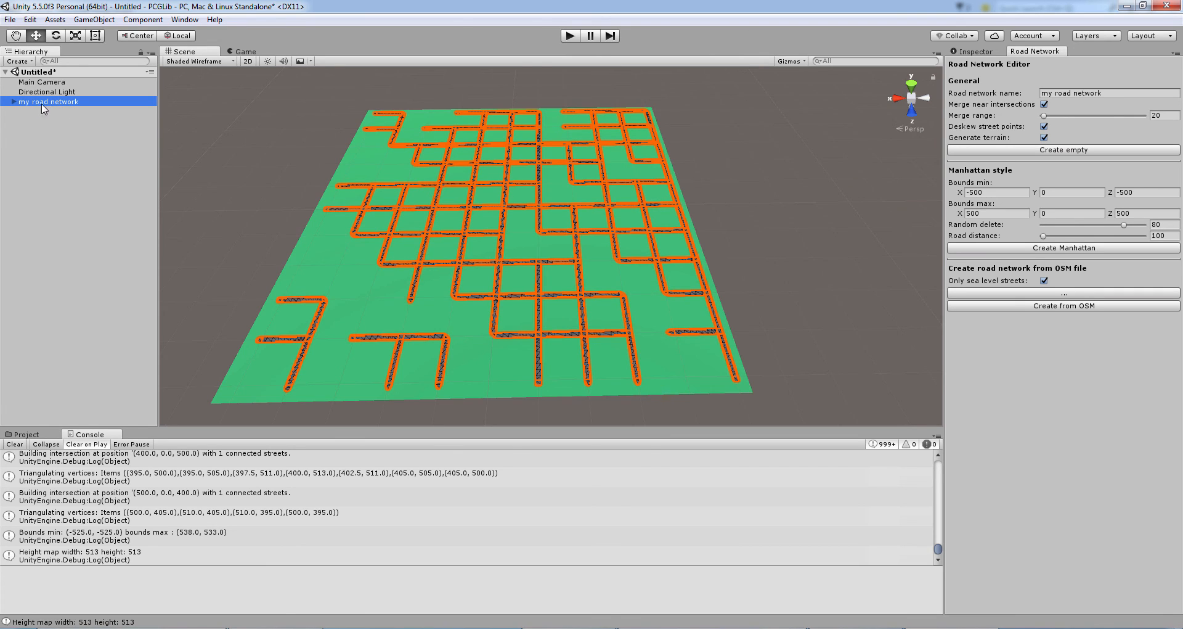
click(13, 102)
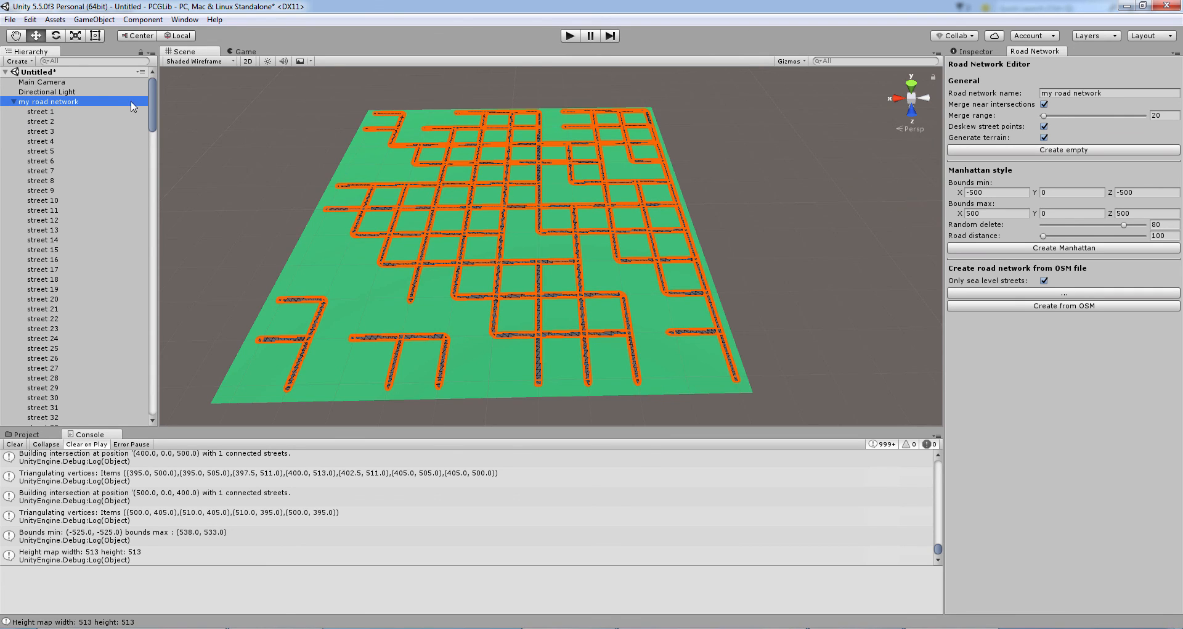
click(43, 113)
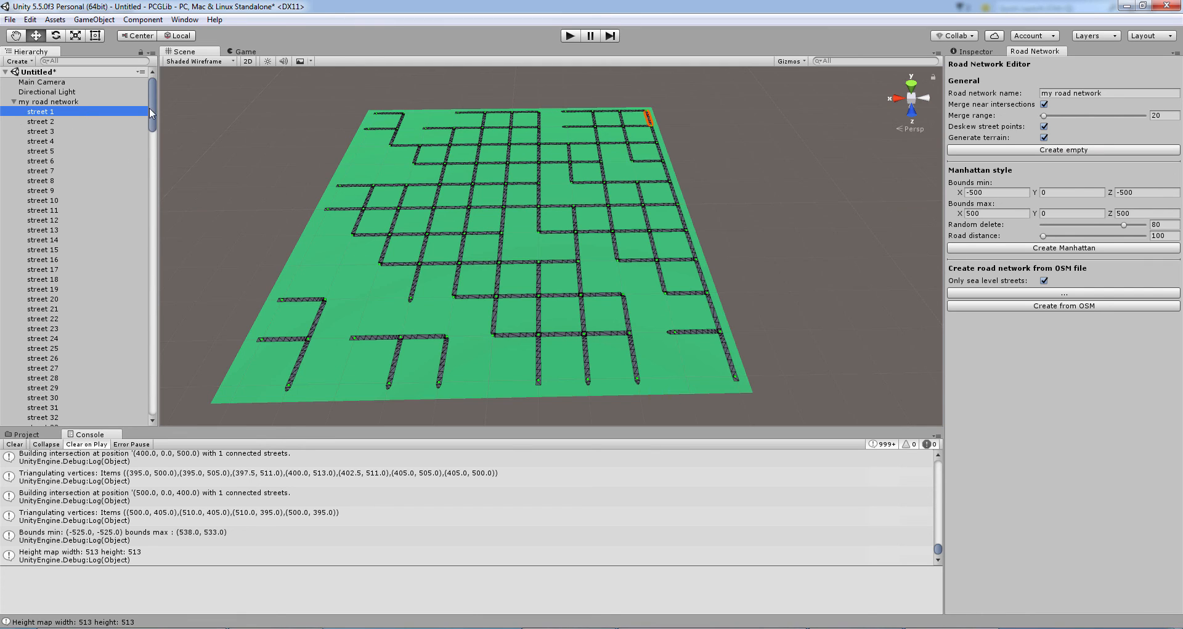
drag(150, 105, 148, 401)
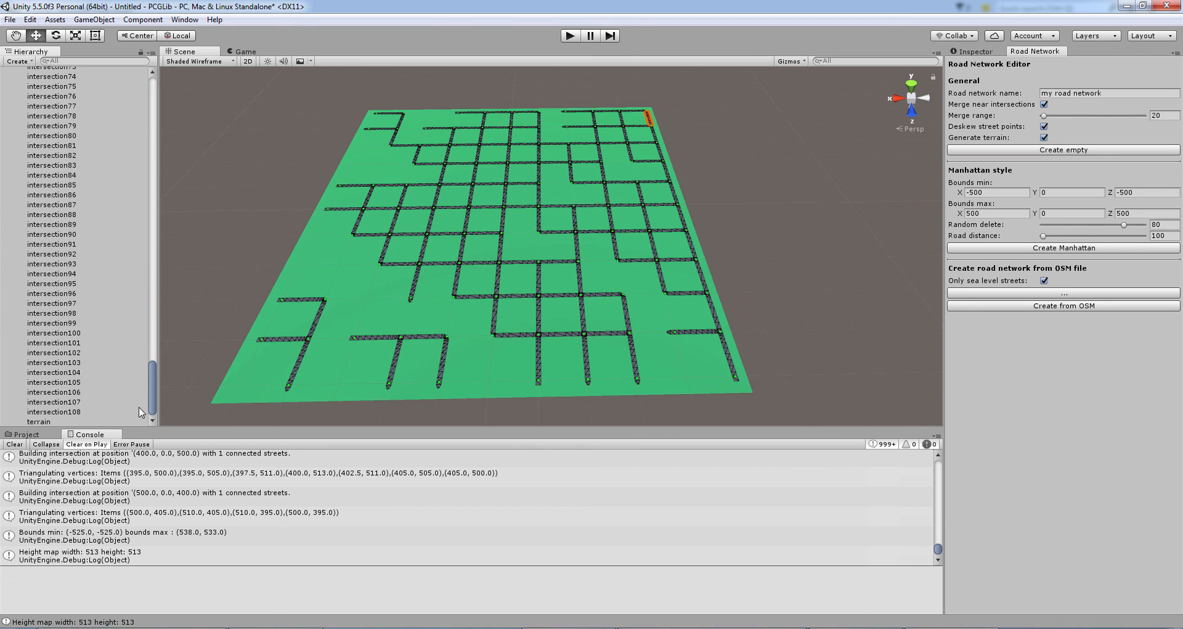
- Frame the generated terrain in the scene, examine its component properties, and return to the Road Network editor
double_click(38, 422)
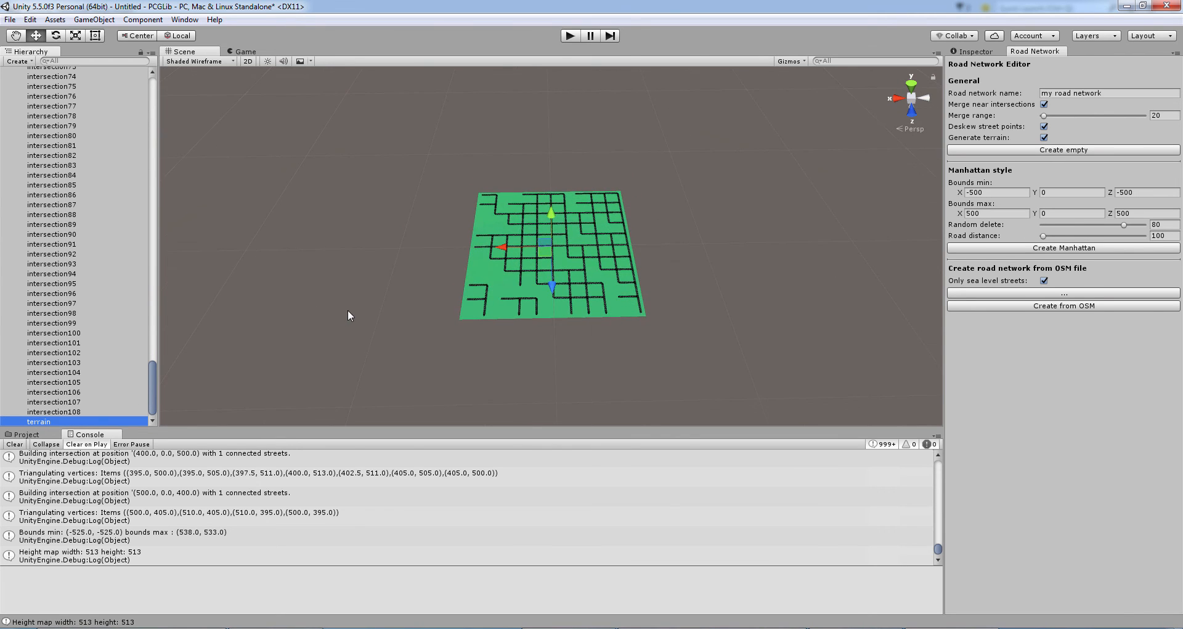
scroll(414, 295, up, 5)
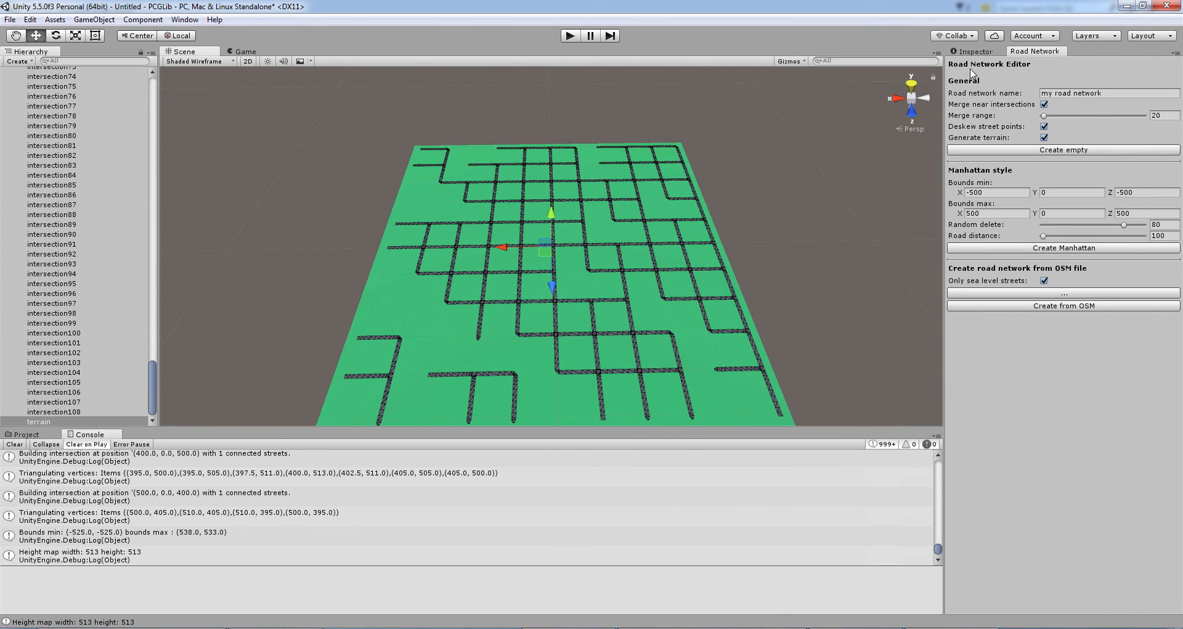
click(981, 53)
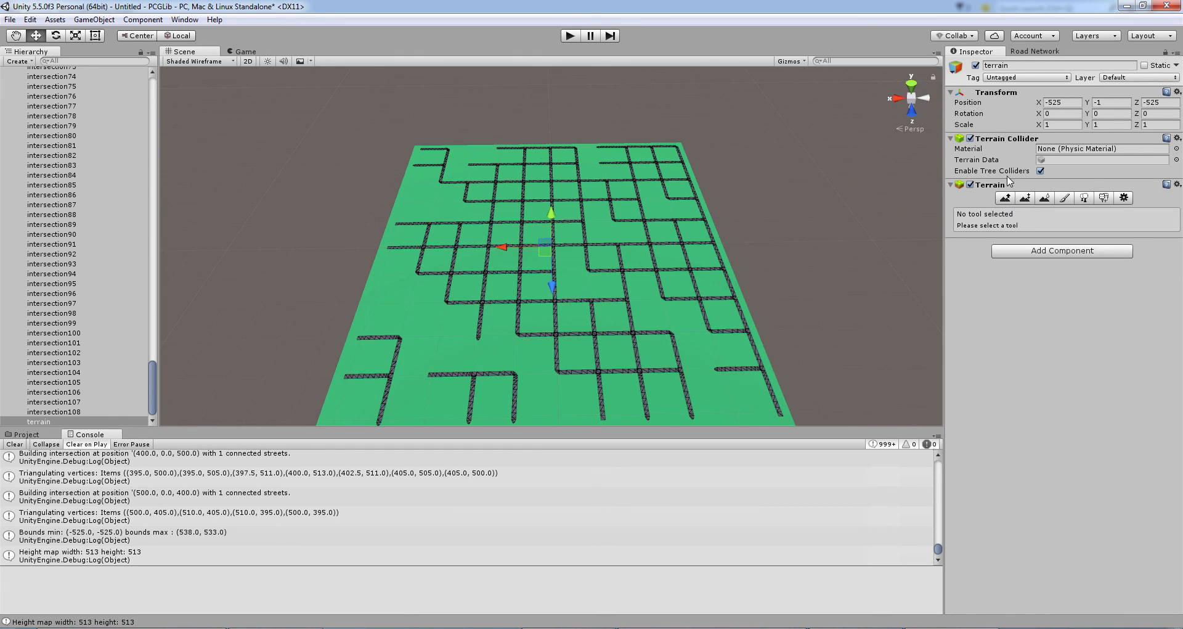
click(1026, 53)
- Bend street 95 by moving one inner control point sideways about 13 units, and bring both inner points back in line
scroll(638, 247, up, 5)
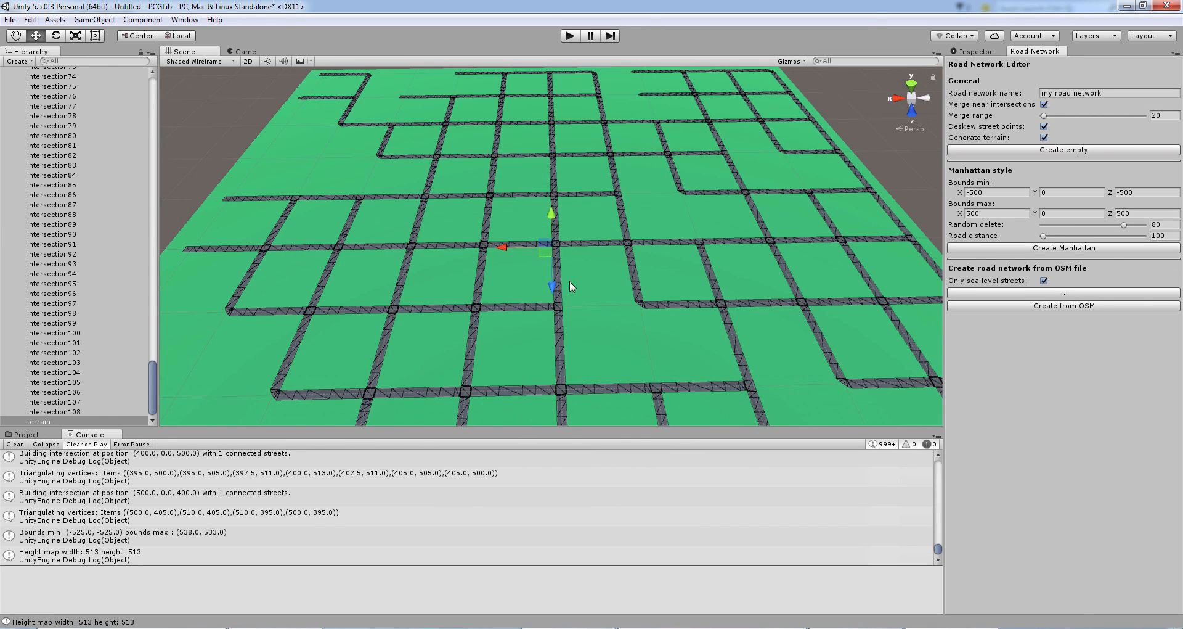
scroll(593, 276, up, 6)
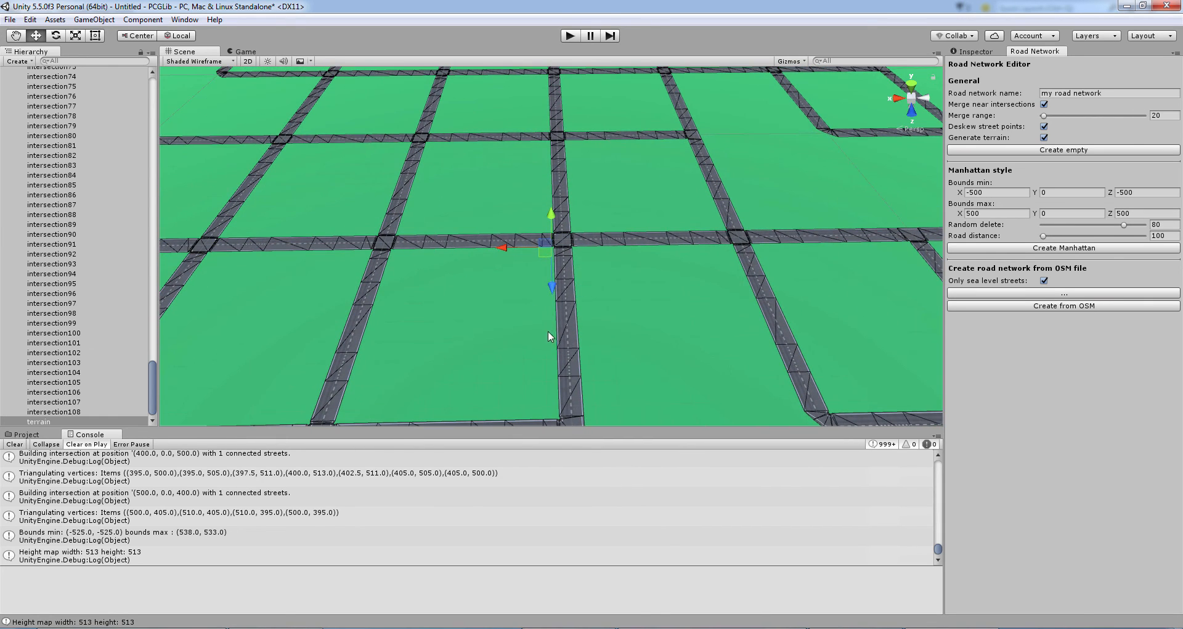
click(568, 316)
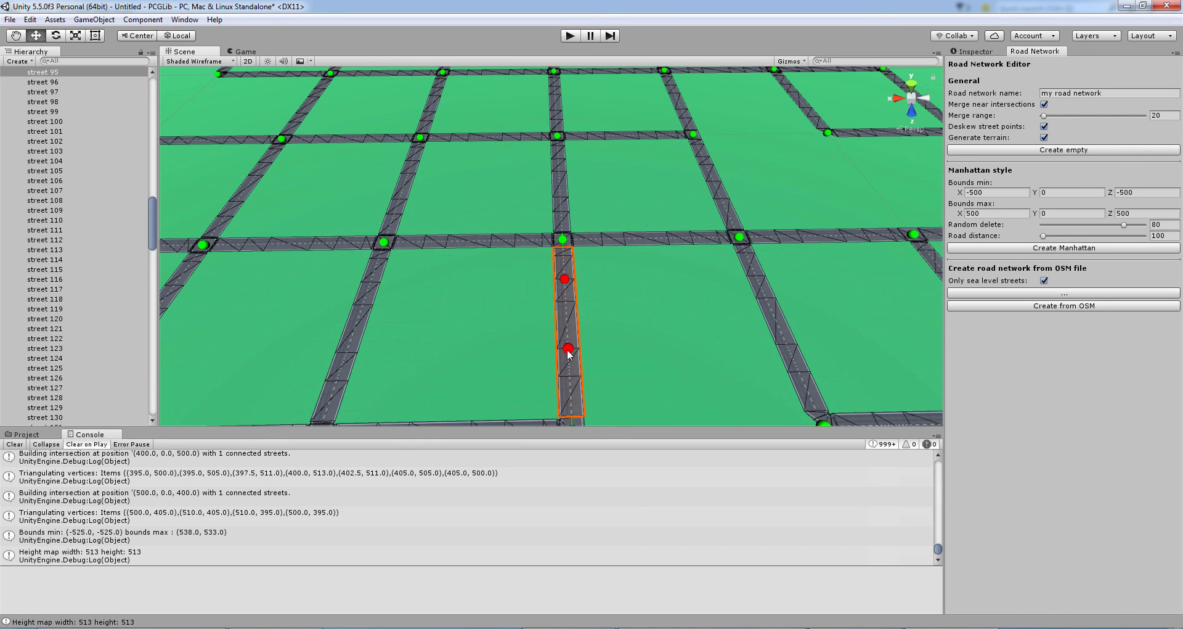
drag(568, 348, 541, 345)
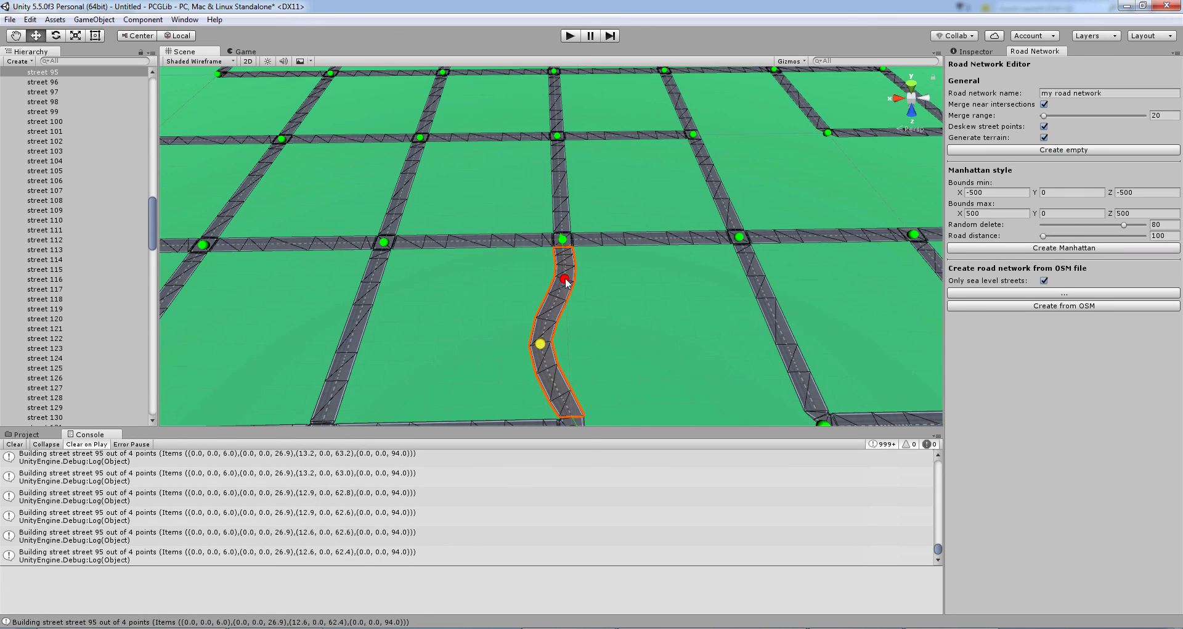
drag(563, 281, 569, 343)
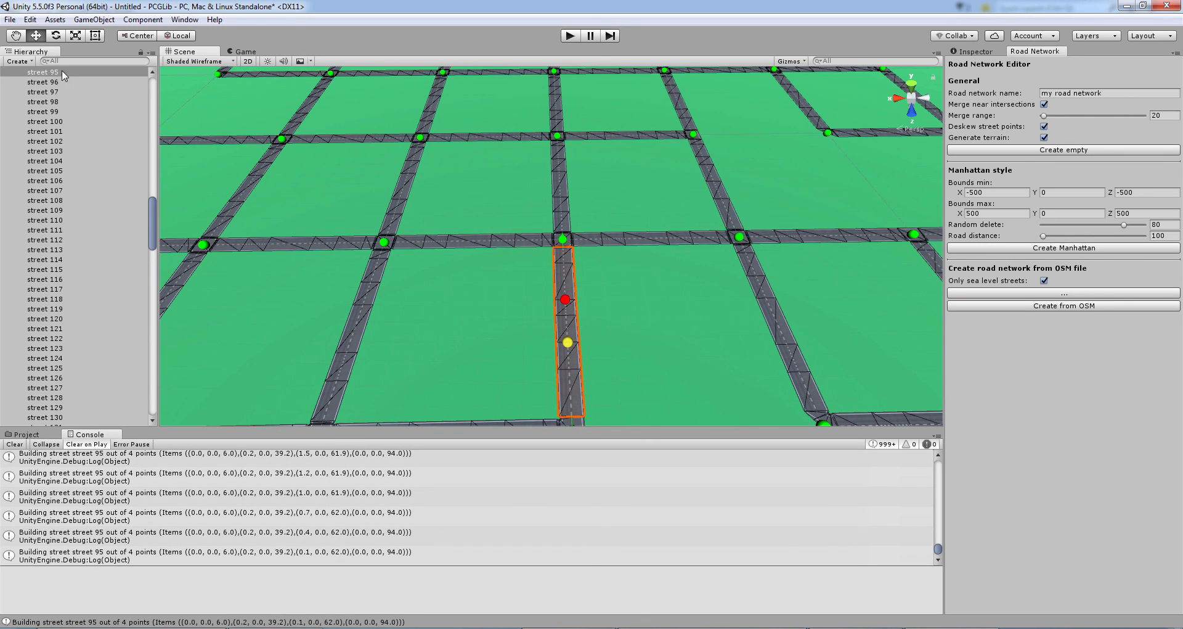
- Examine street 95's road properties and try out its lane count setting, ending at 1 lane
click(42, 74)
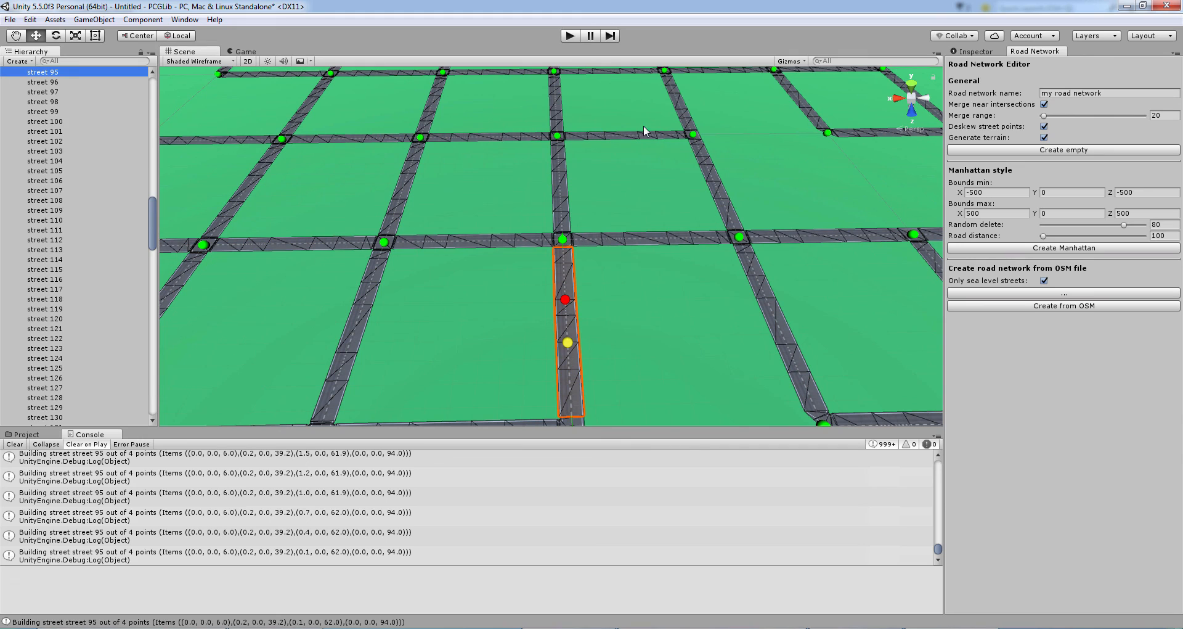
click(975, 54)
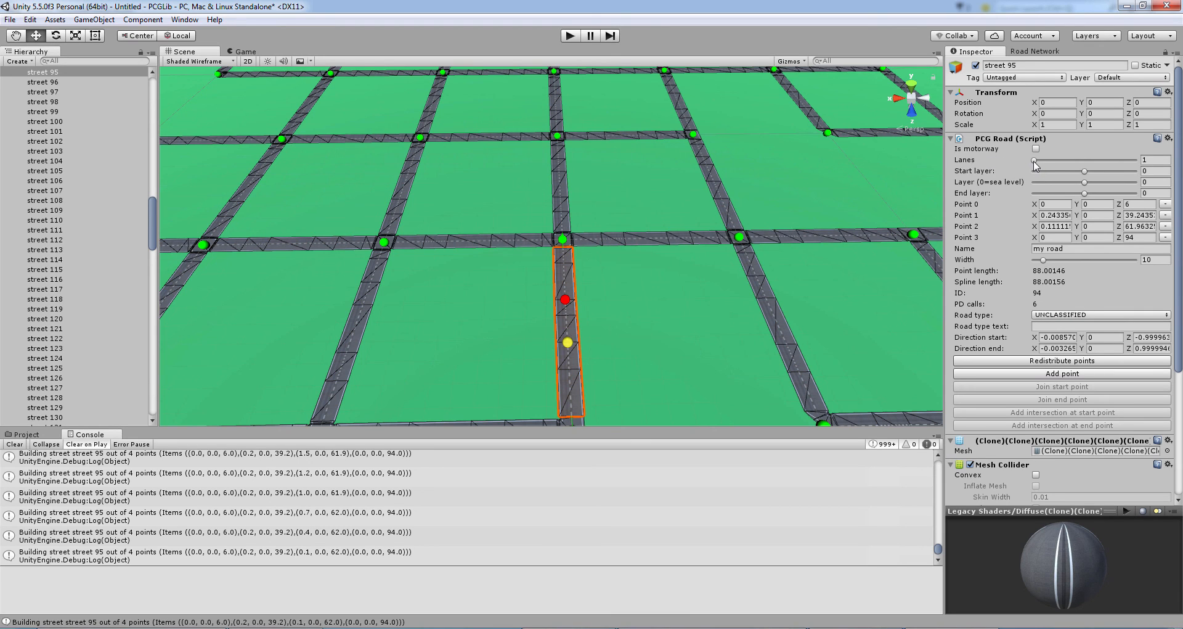
drag(1035, 161, 1038, 162)
- Select my road network and save it as the prefab asset roadnetwork.prefab in the Assets folder
scroll(630, 283, down, 10)
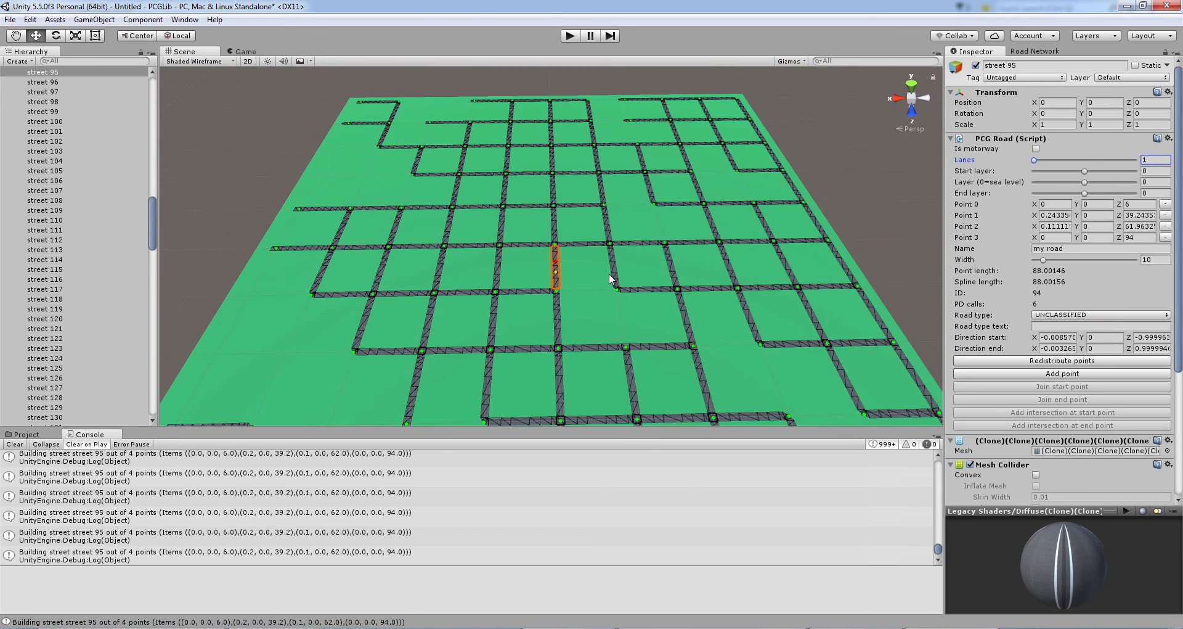
alt+drag(609, 277, 565, 265)
mouse_move(565, 264)
right_down()
mouse_move(563, 277)
mouse_move(572, 271)
right_up()
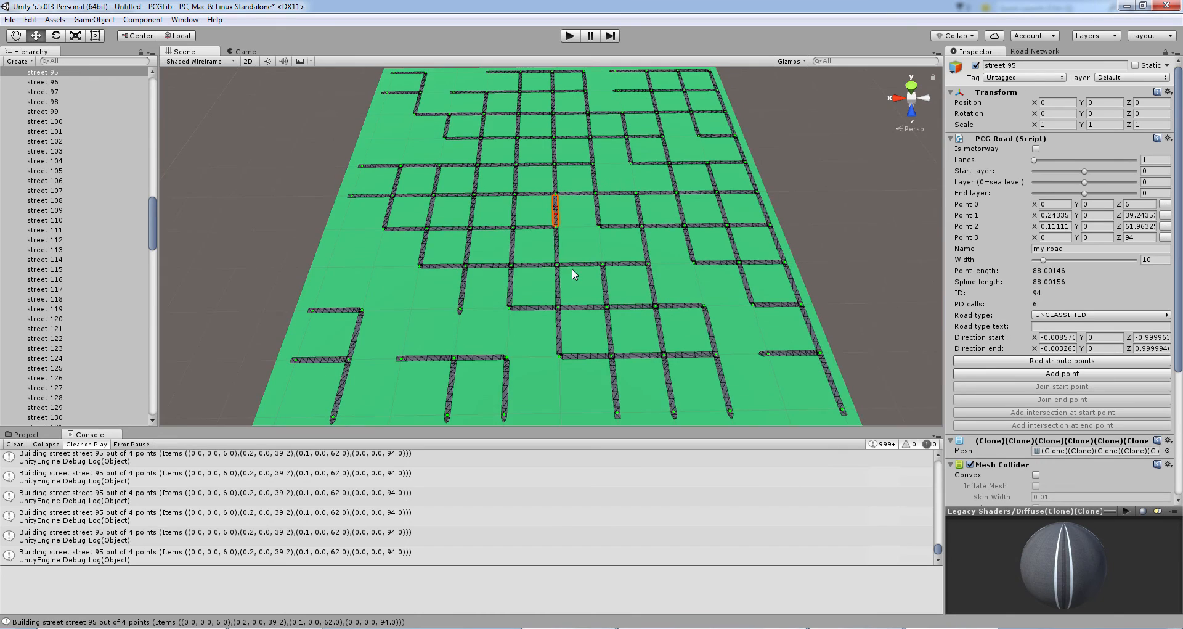
scroll(555, 265, down, 3)
drag(152, 211, 151, 93)
click(48, 99)
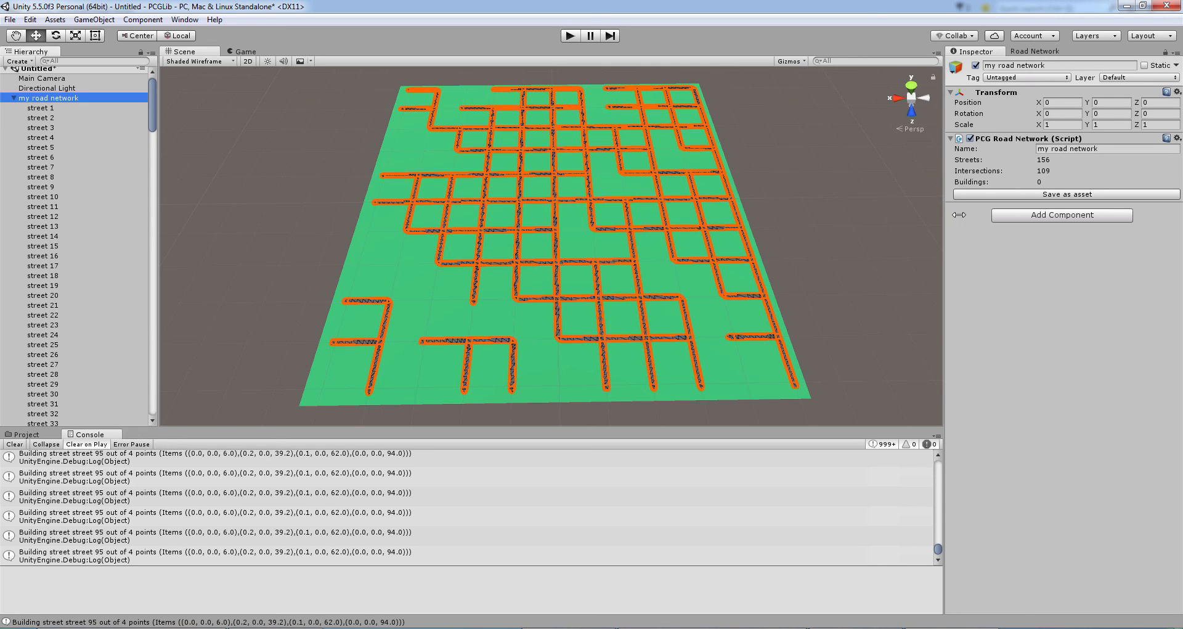
click(1056, 195)
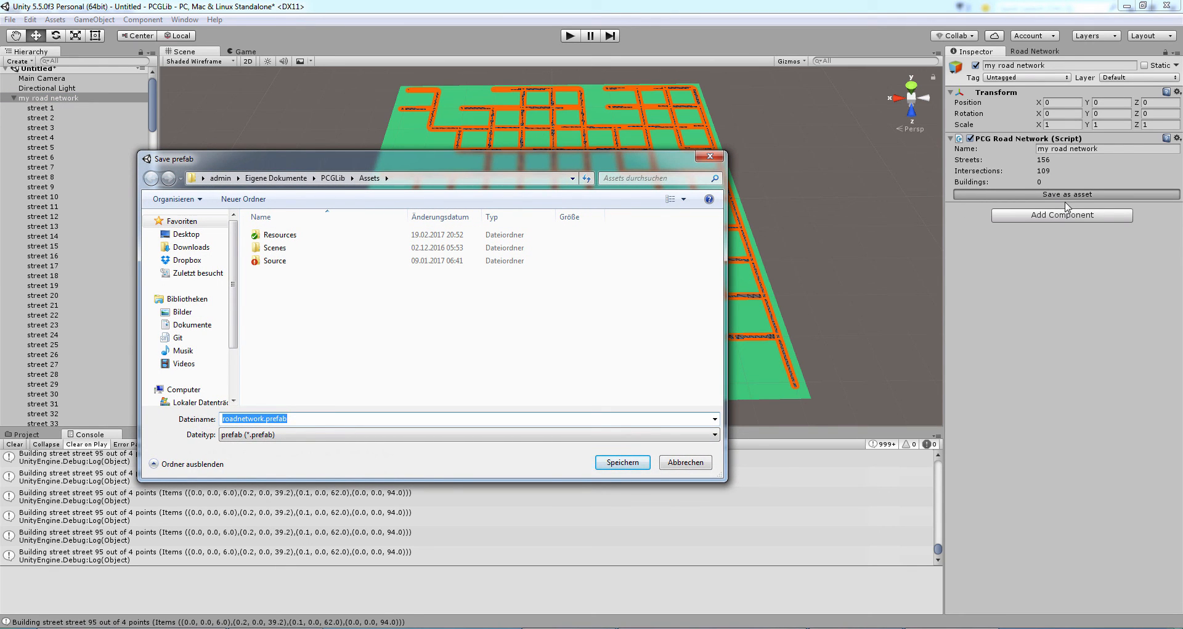
click(262, 419)
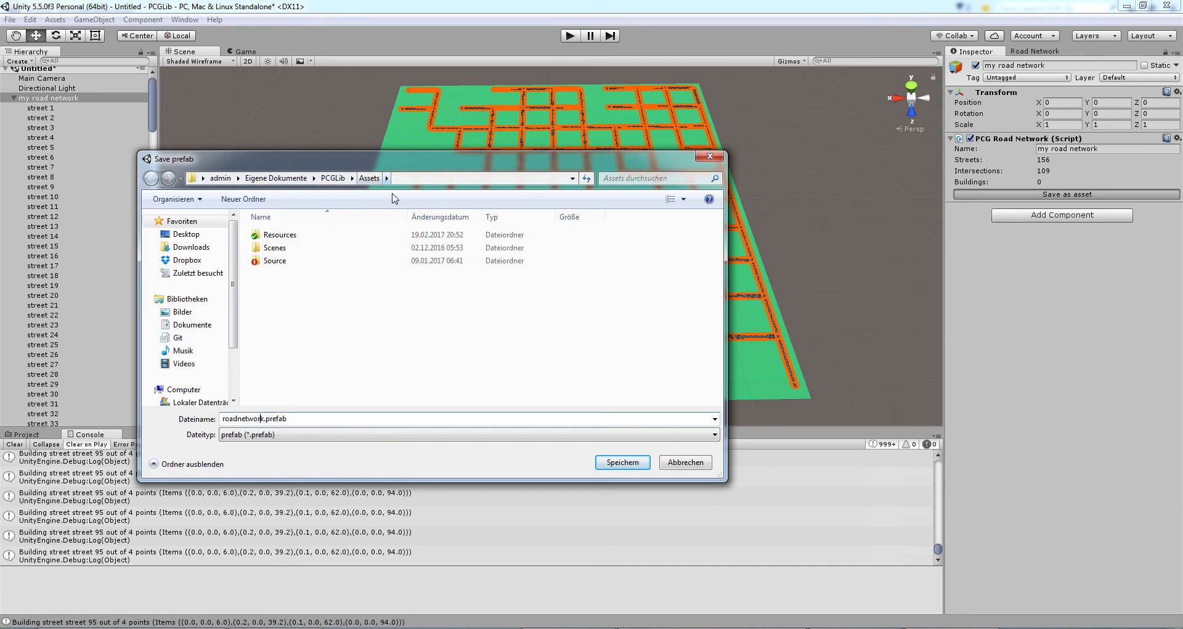
click(615, 466)
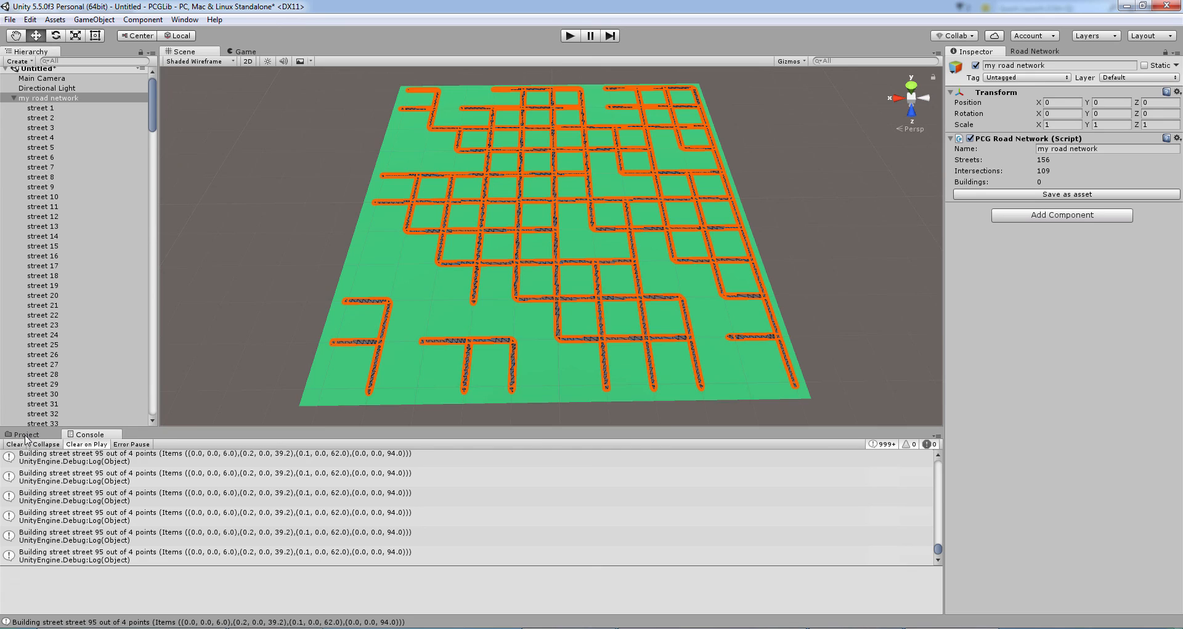
- Examine the saved roadnetwork prefab in the project assets, including street 1's properties and its full list of child objects
click(25, 435)
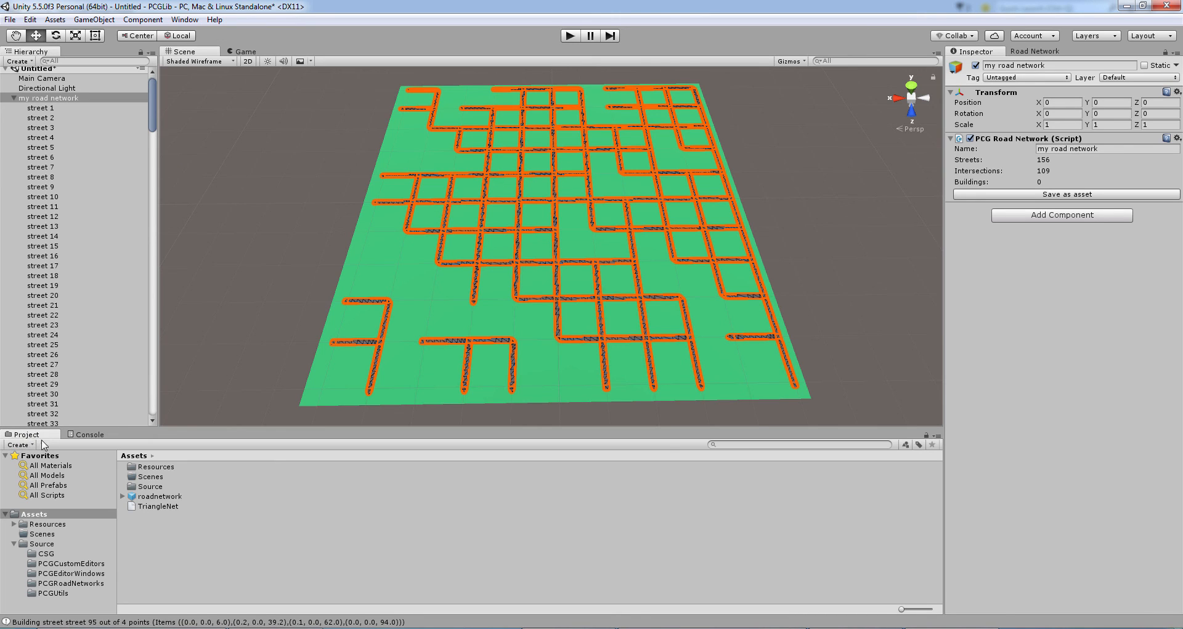
click(146, 498)
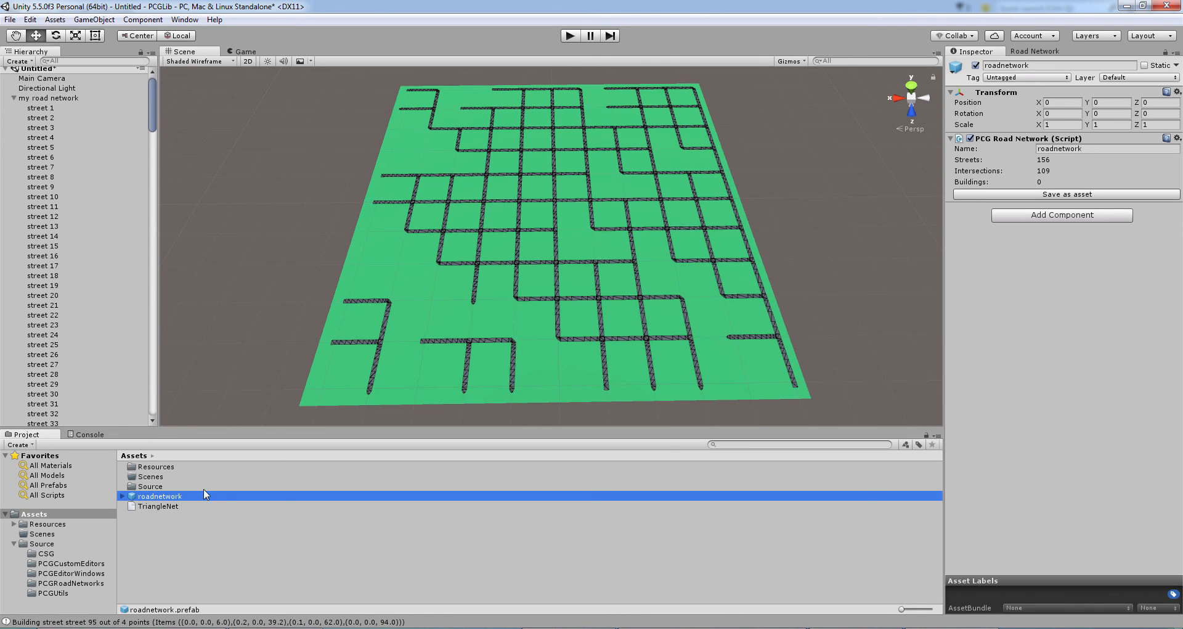
click(125, 496)
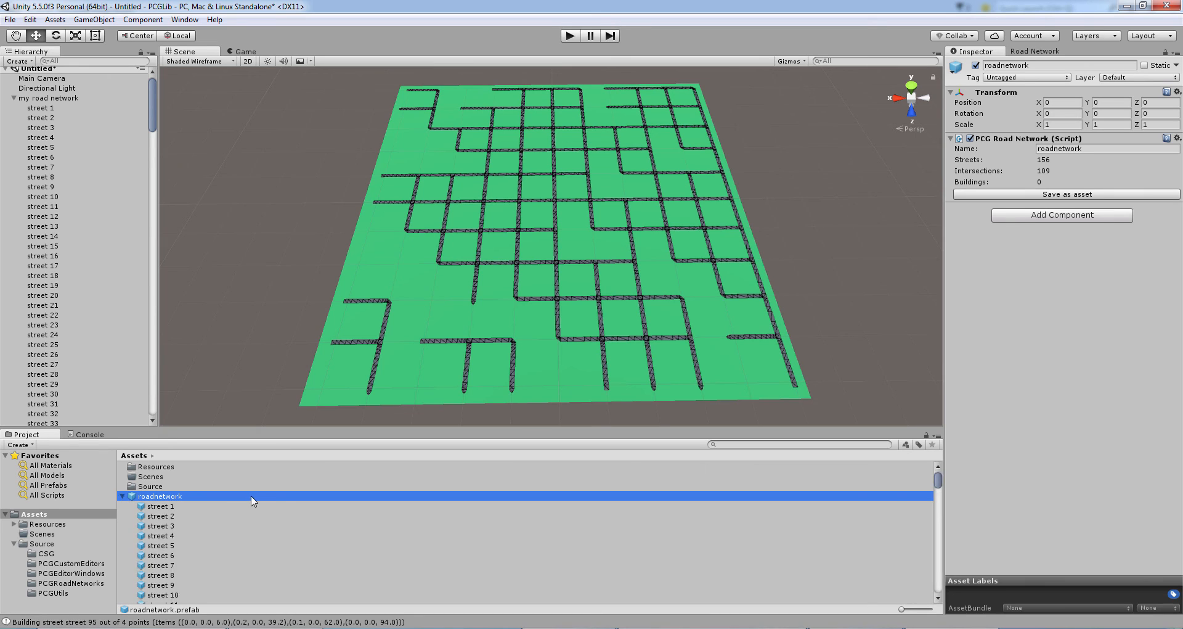
click(164, 508)
scroll(176, 520, down, 7)
scroll(179, 525, down, 20)
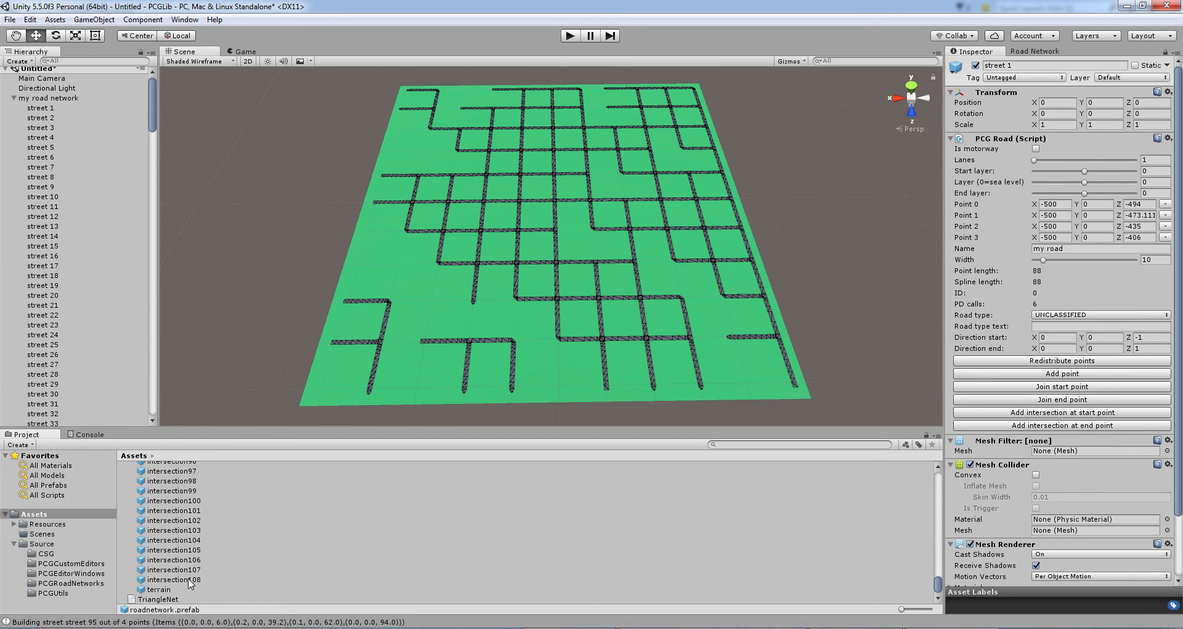
scroll(249, 558, up, 20)
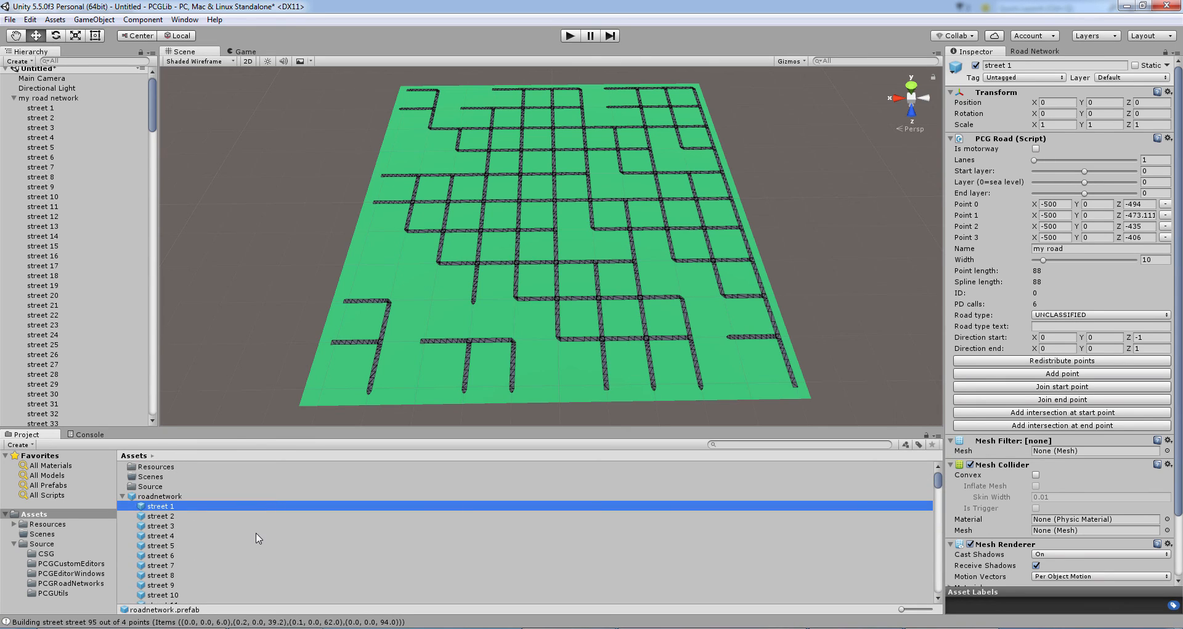
- Delete the roadnetwork prefab from the project assets and remove my road network from the scene
click(124, 496)
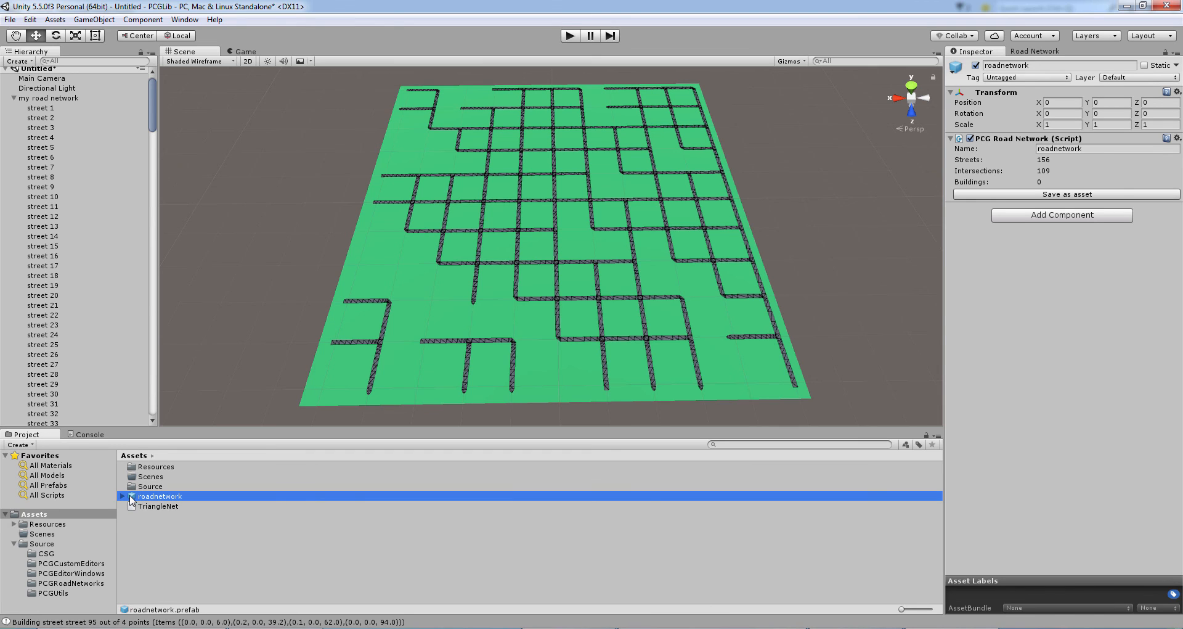
key(Delete)
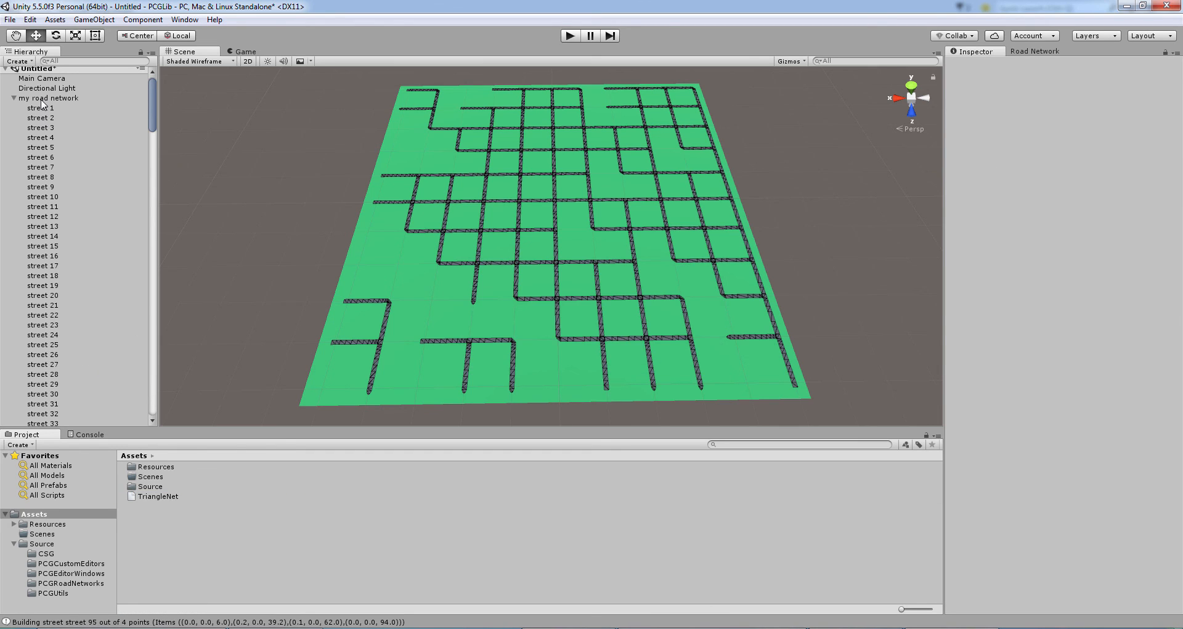
click(45, 99)
key(Delete)
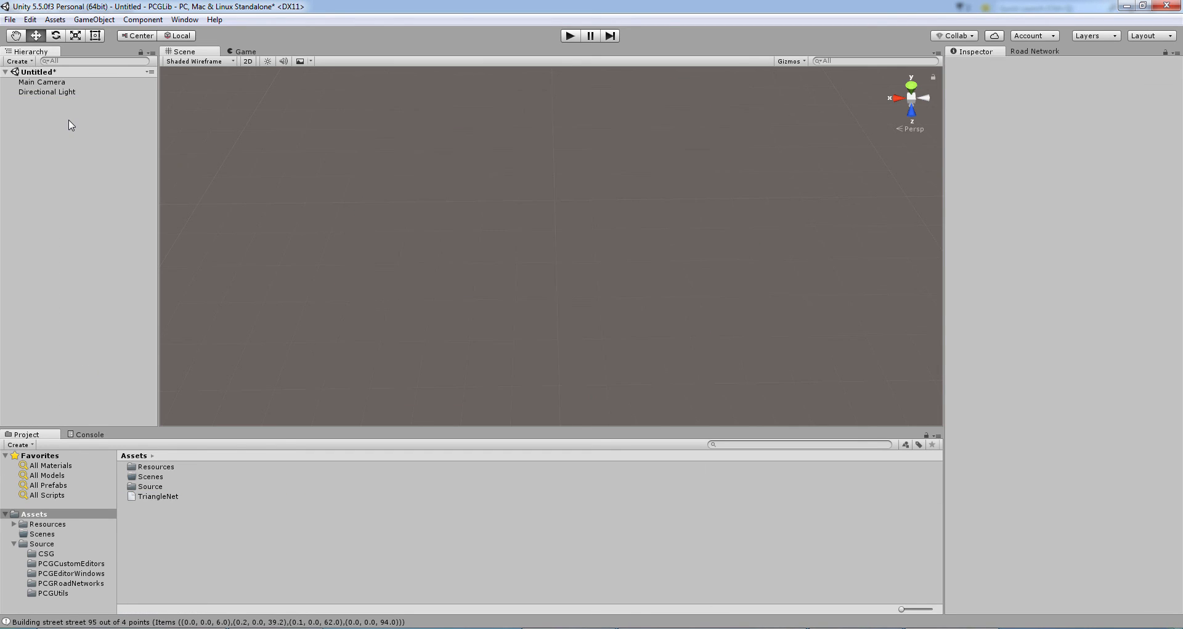
- Clear the console log and return to the Road Network editor
click(86, 434)
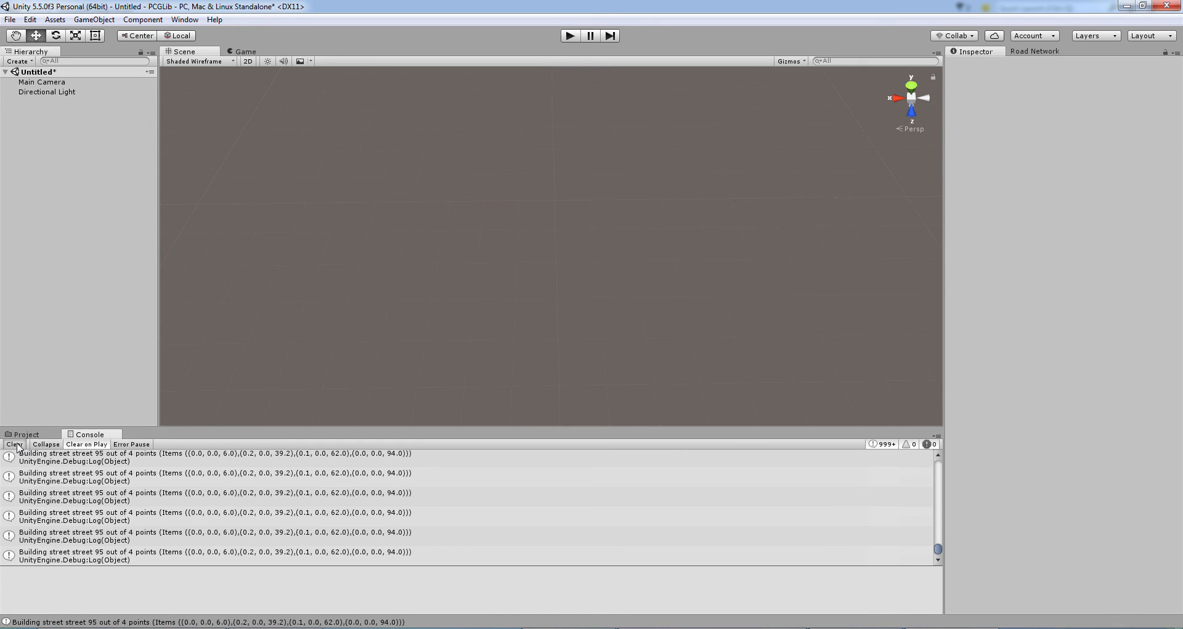
click(14, 444)
click(1024, 55)
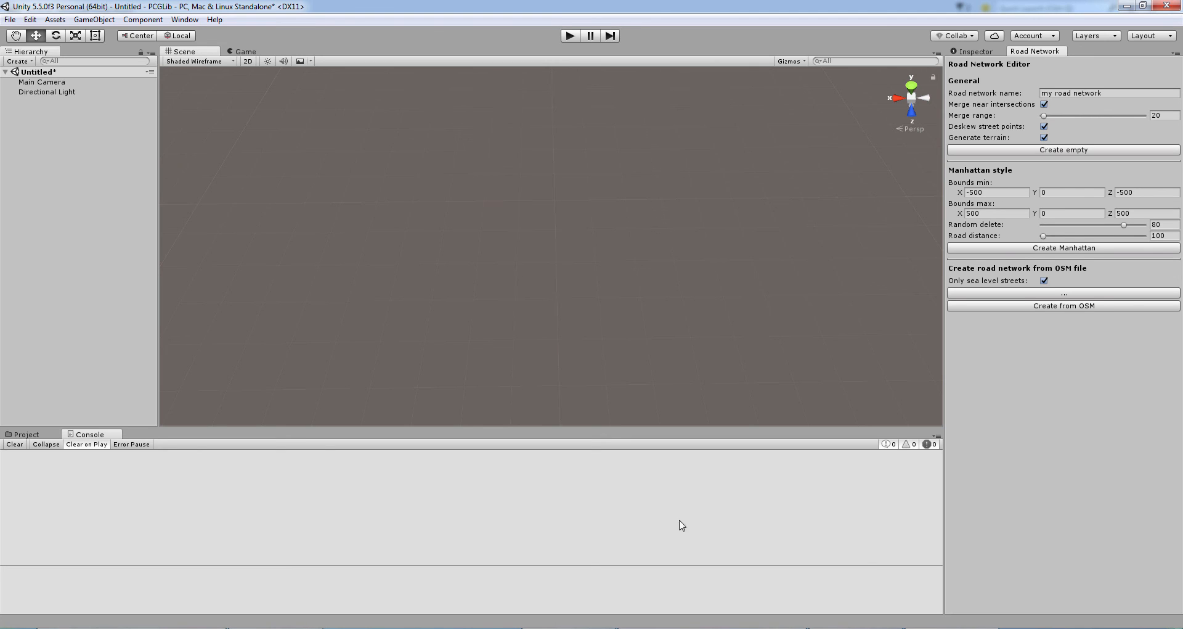
- Switch to OpenStreetMap in the browser and frame Mannheim's Innenstadt and its surroundings on the map
click(276, 627)
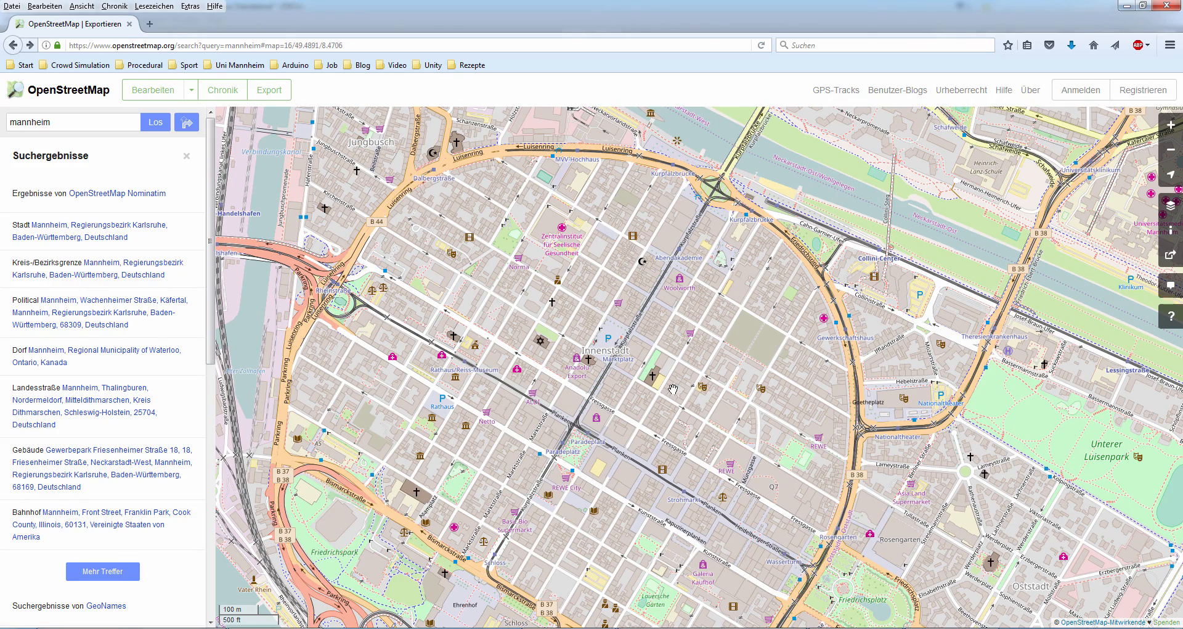
scroll(676, 391, down, 1)
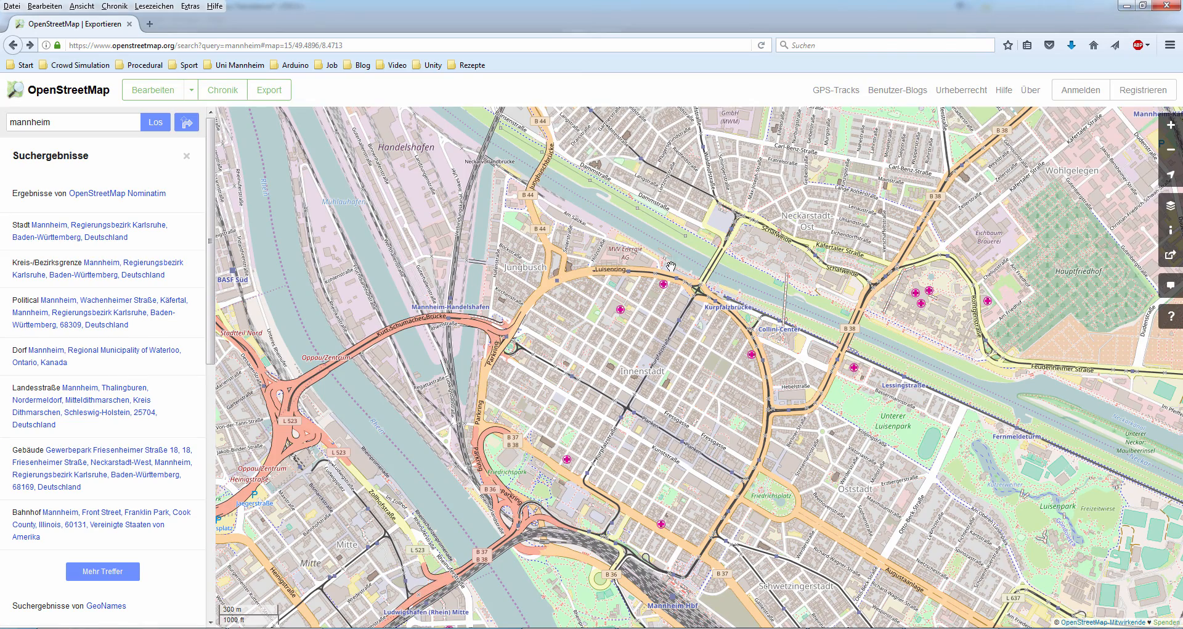
scroll(818, 385, down, 1)
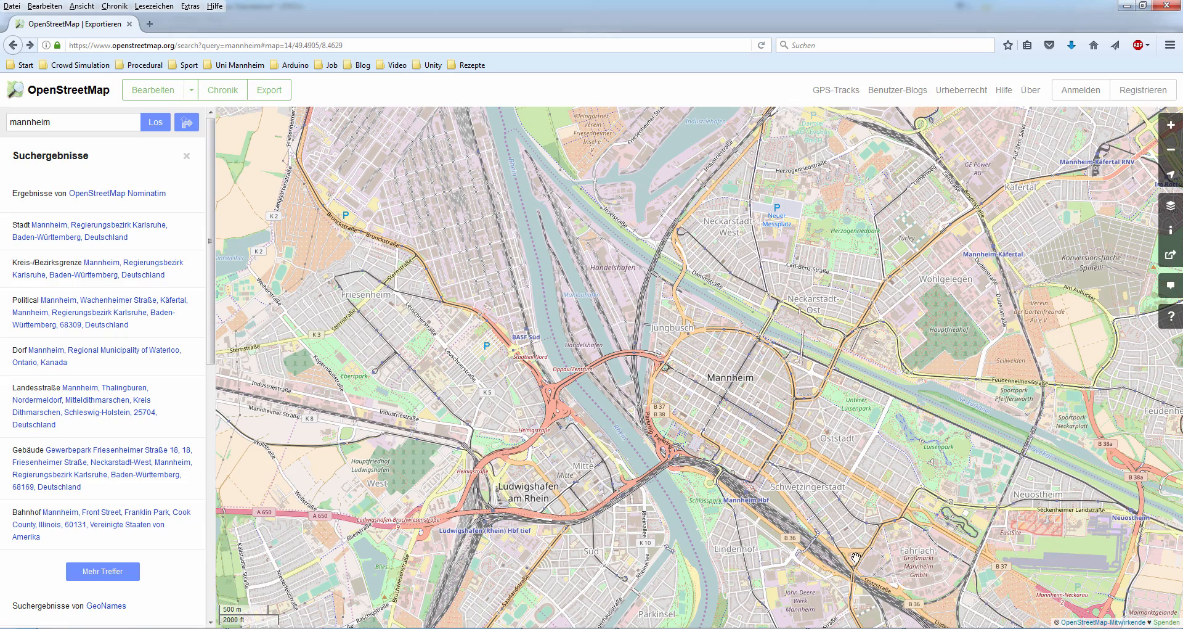
scroll(753, 407, up, 1)
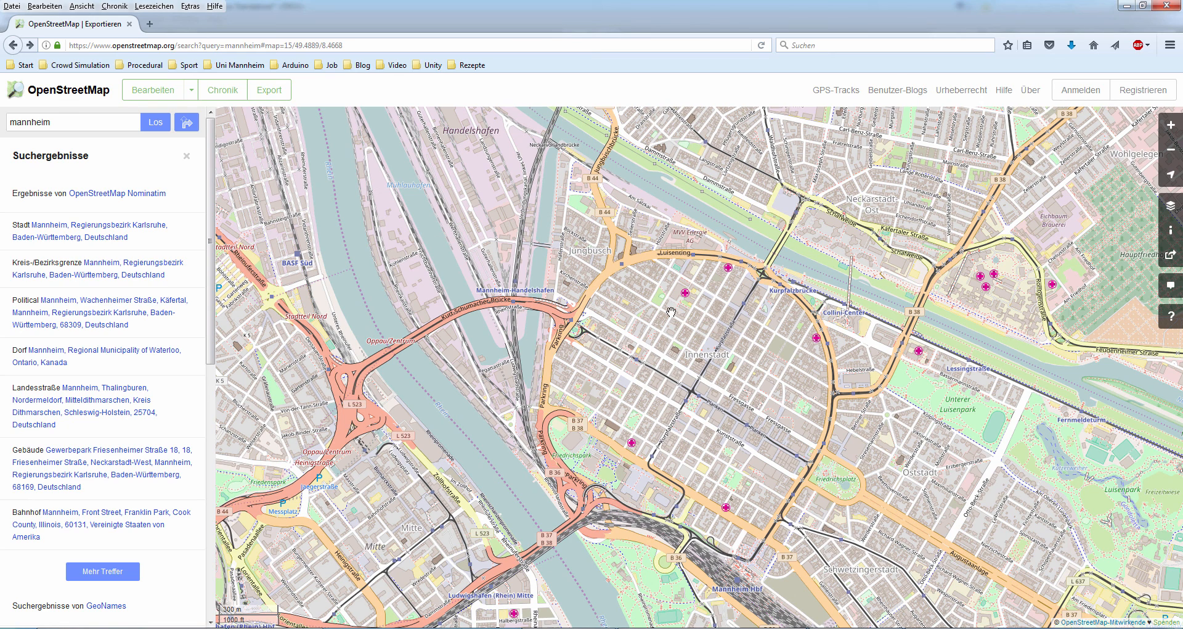
- Manually select an export area around Mannheim's Innenstadt, spanning latitude 49.4818 to 49.4951 and longitude 8.4557 to 8.4769
click(273, 96)
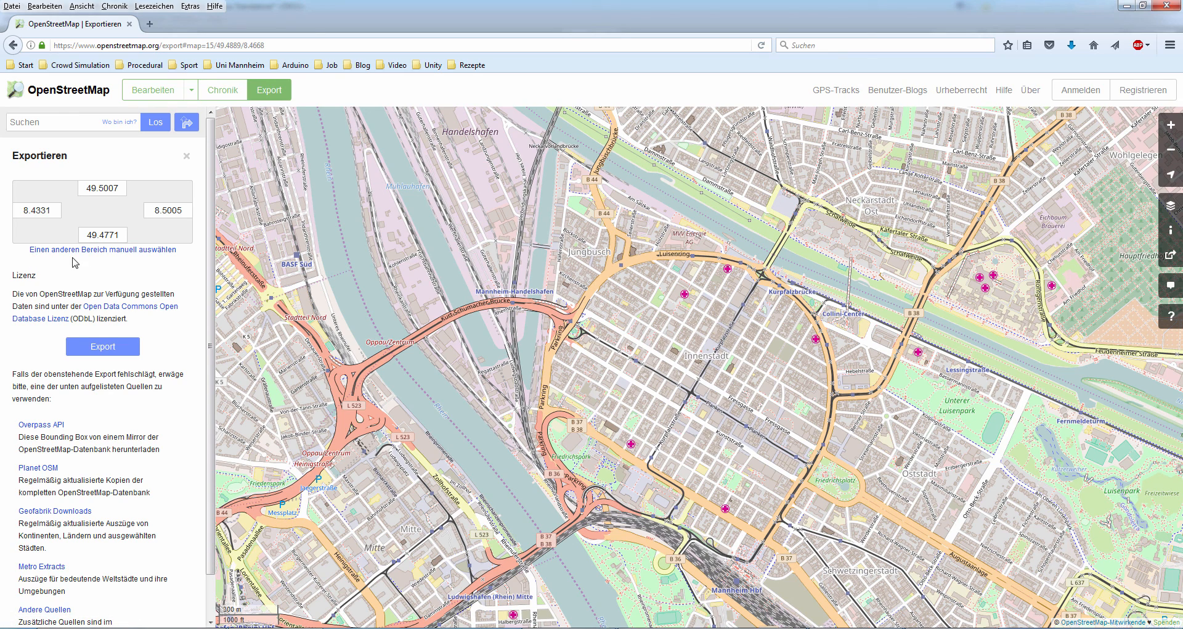
click(99, 256)
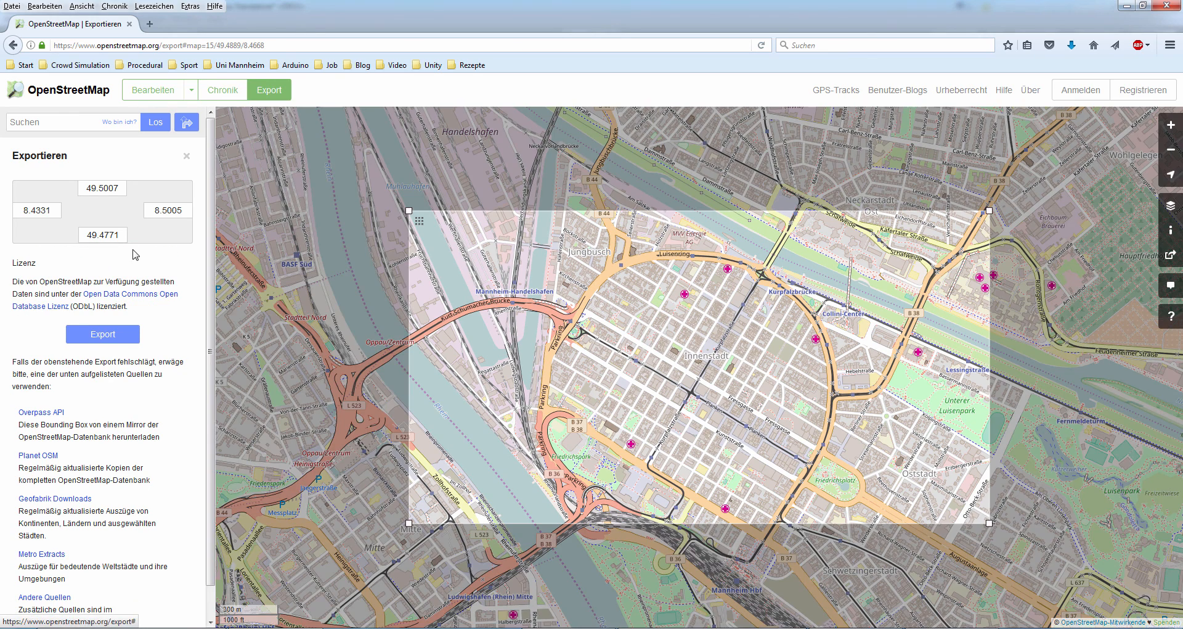
drag(409, 210, 540, 233)
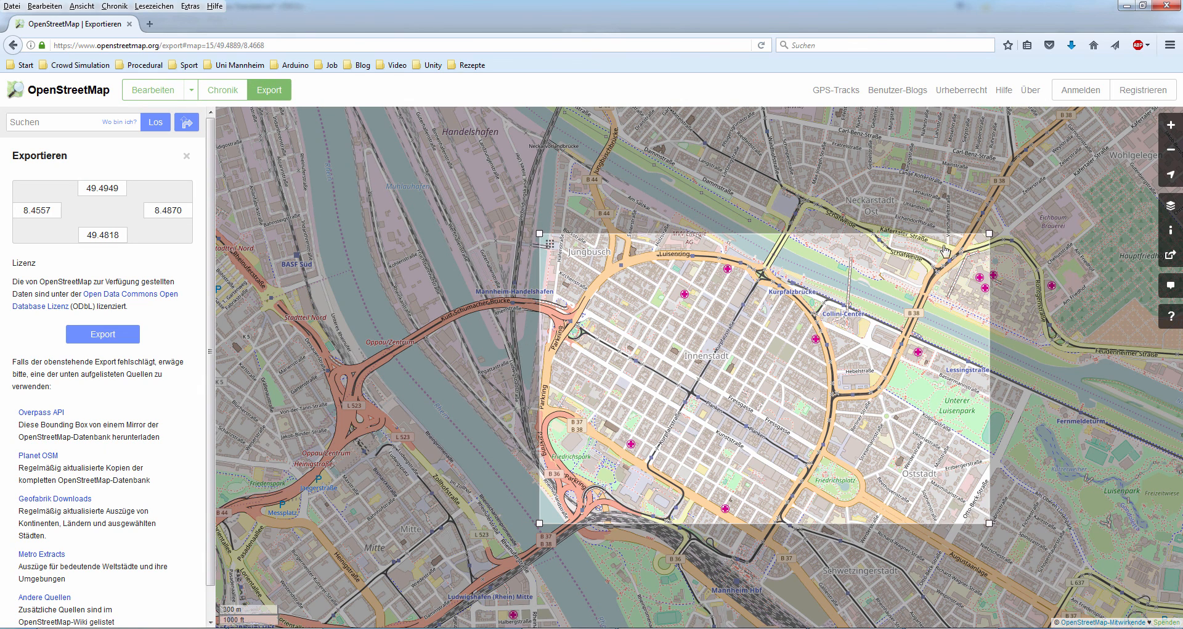
drag(986, 232, 842, 230)
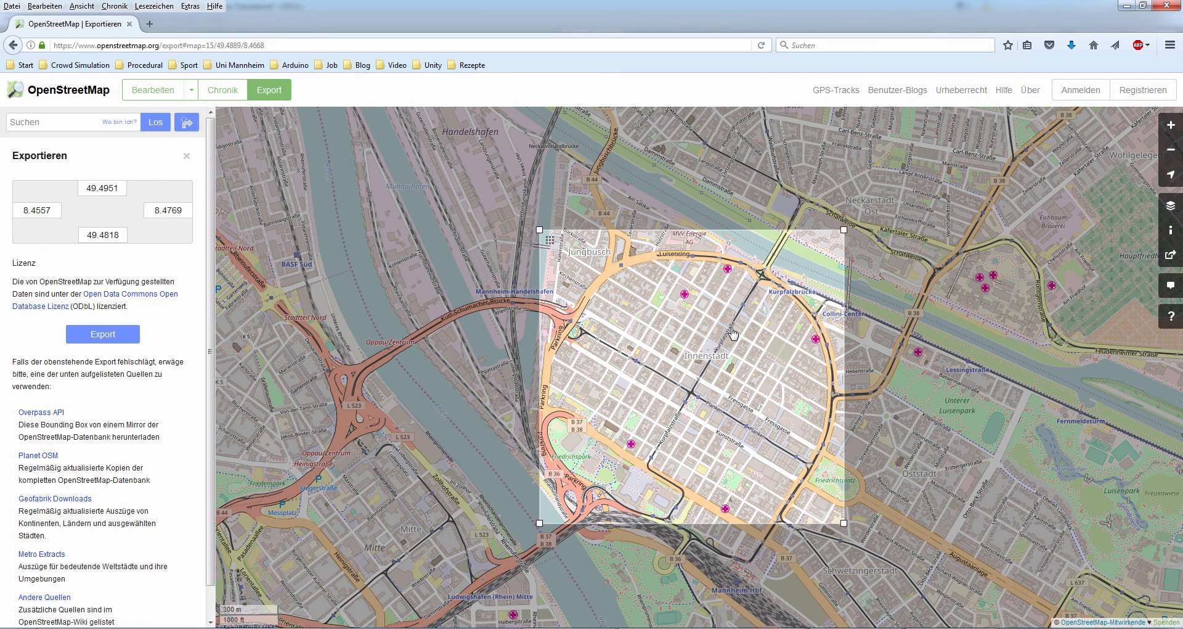
- Try exporting the selected area as map.osm, cancel the download and return to Unity
click(103, 334)
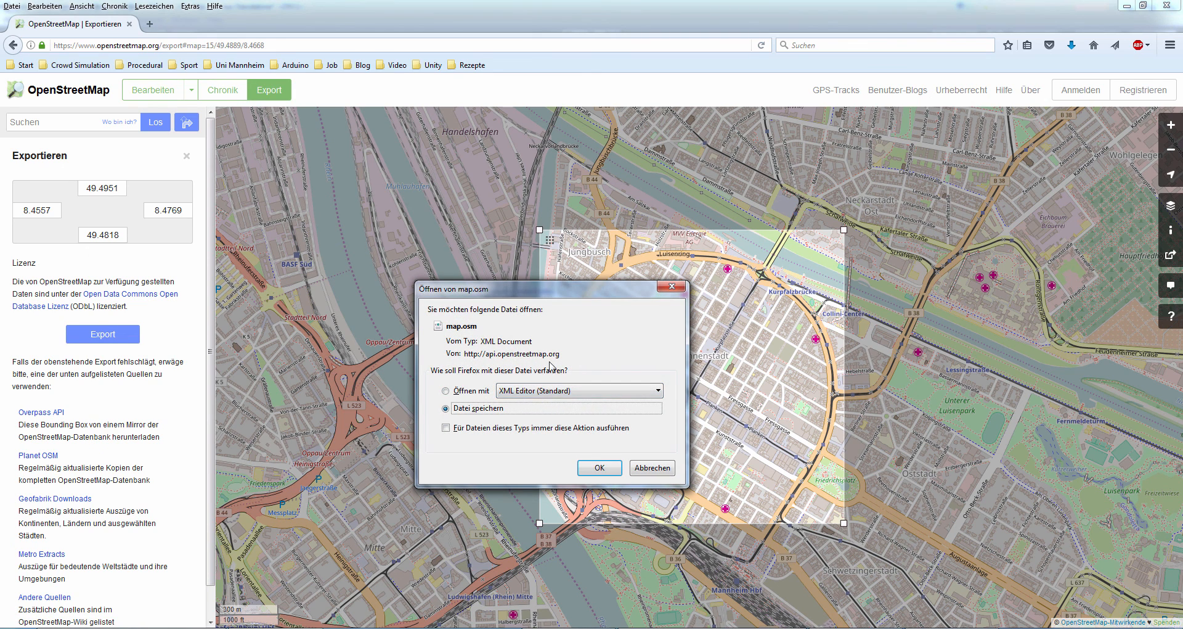
click(657, 469)
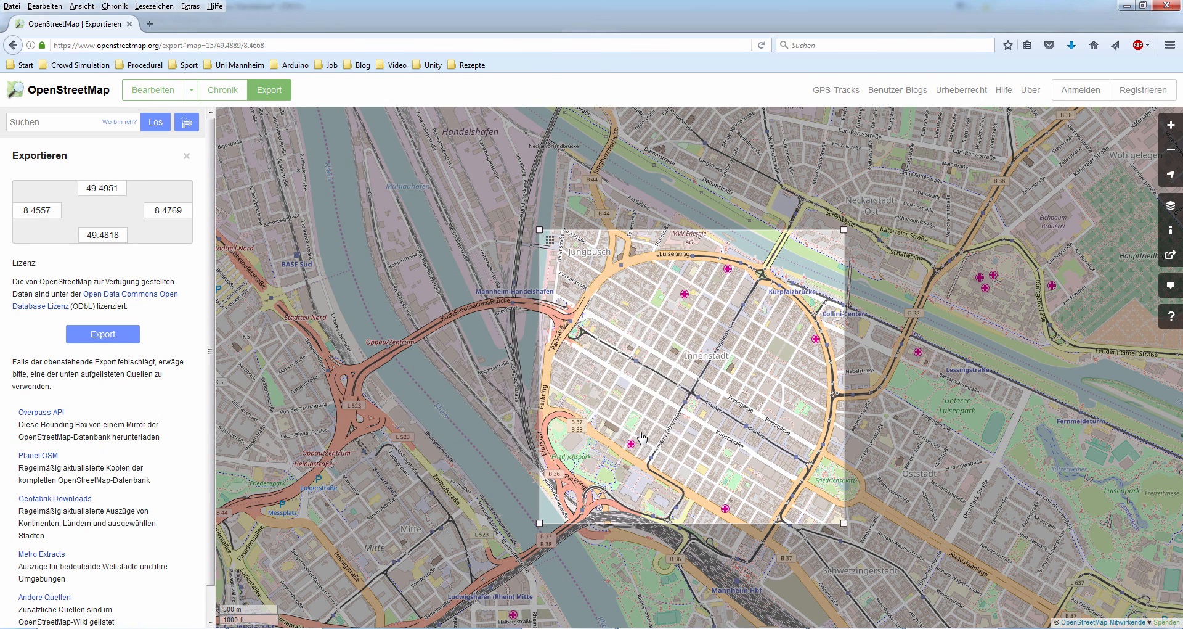
click(1127, 6)
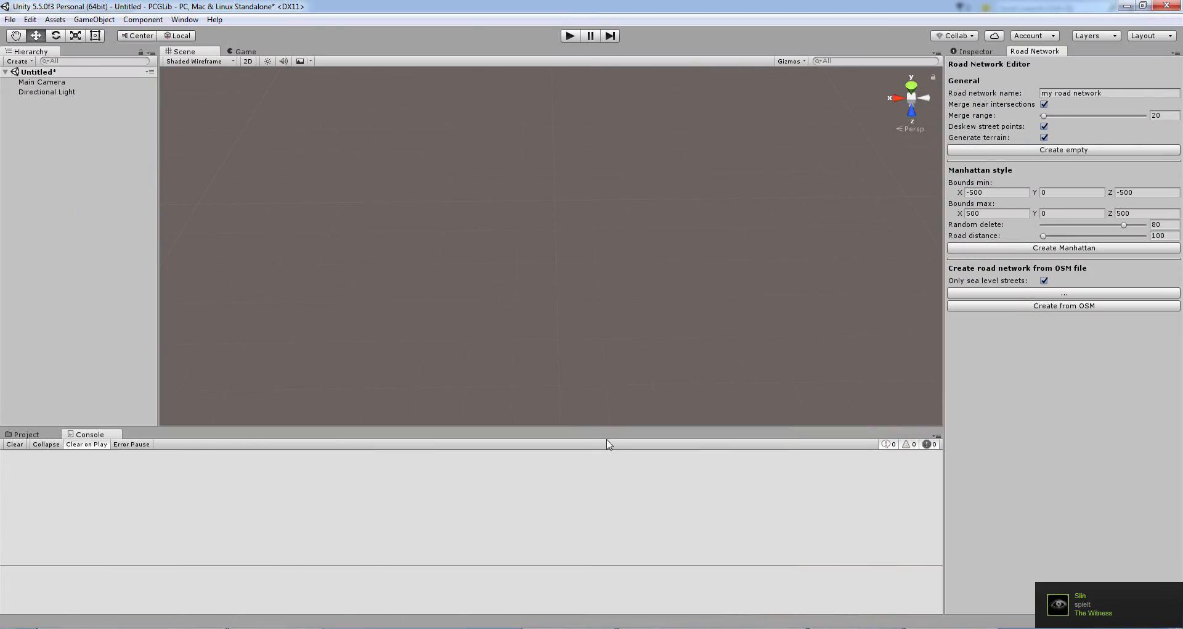
- Switch to Notepad++ and examine the node and way entries in smallmap.osm
click(543, 628)
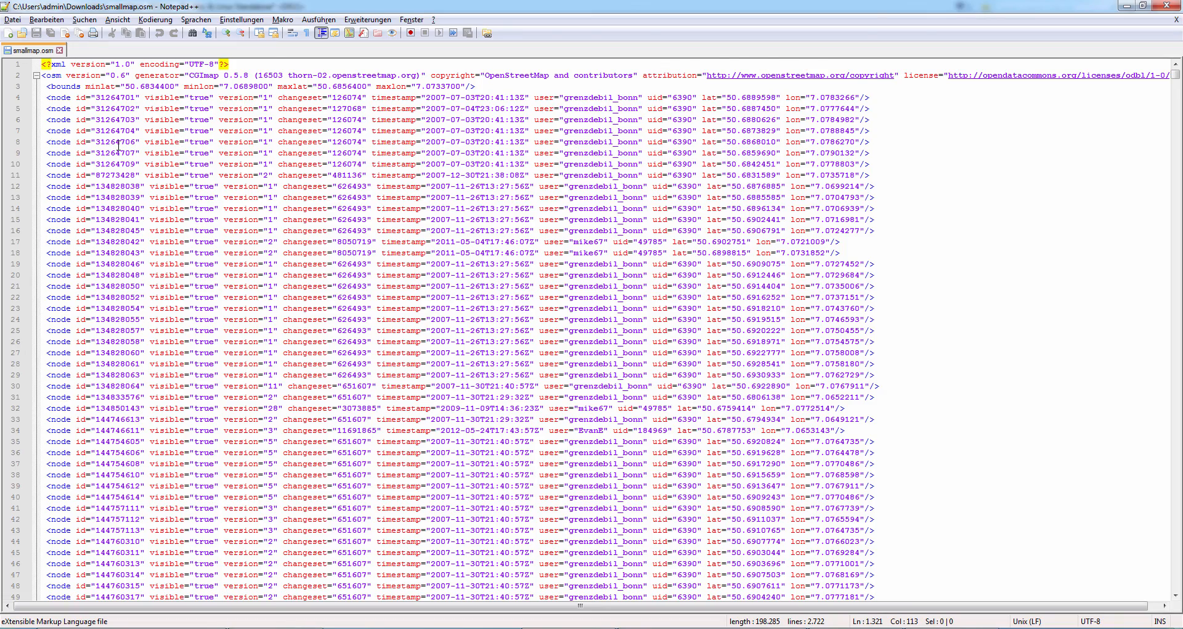
scroll(118, 146, down, 3)
scroll(202, 224, down, 20)
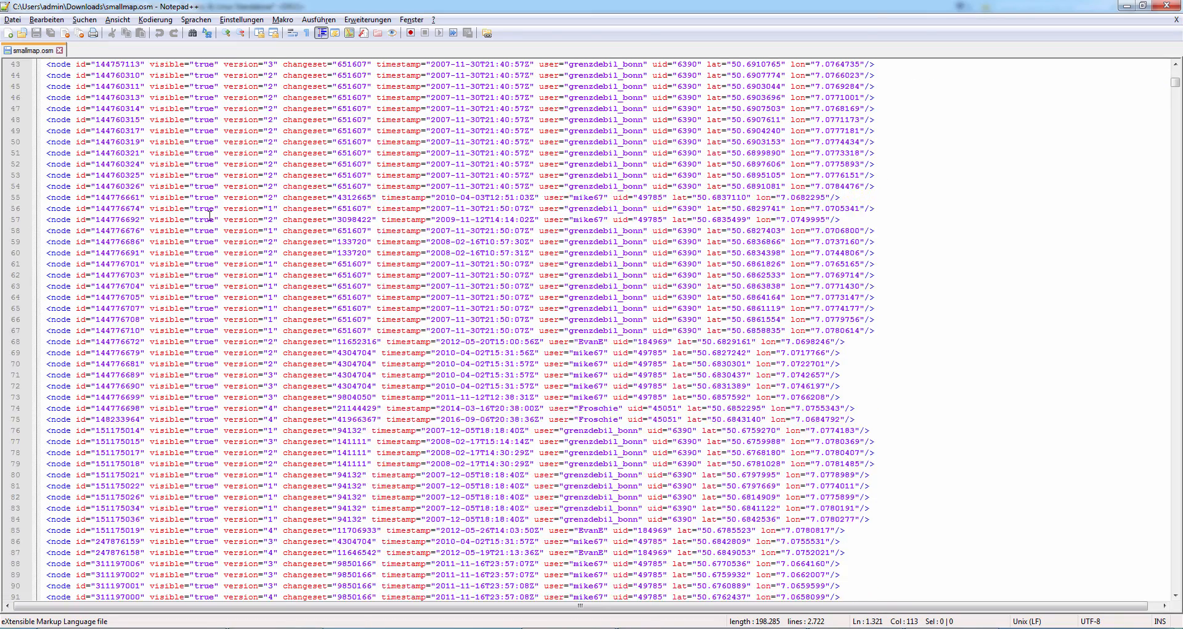
scroll(183, 211, up, 20)
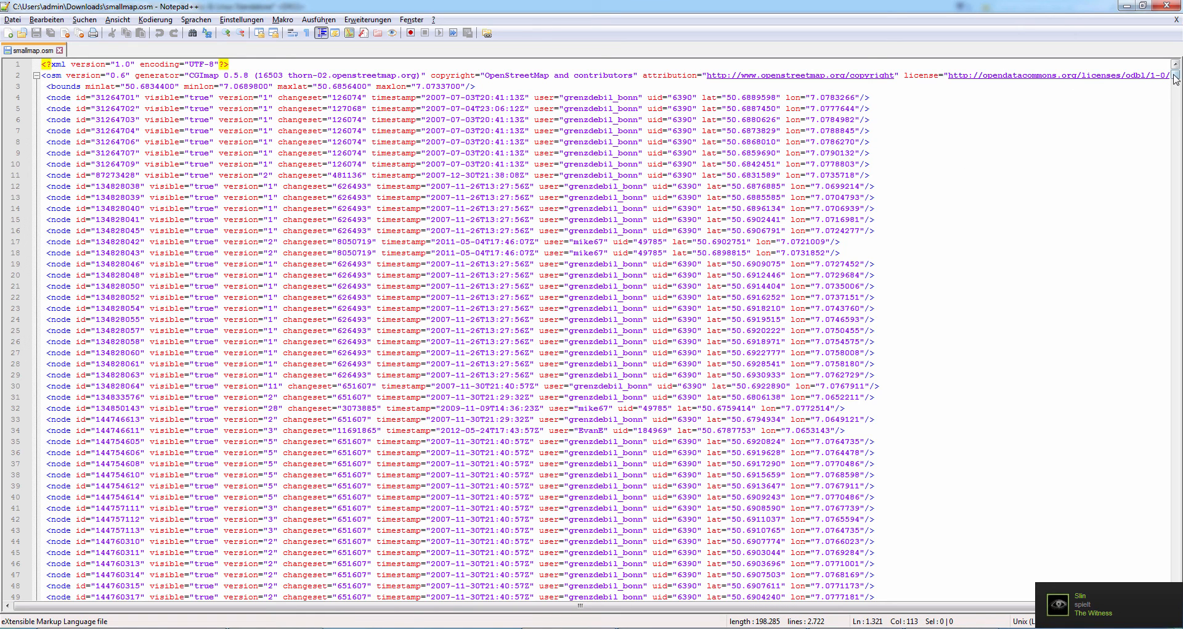
drag(1176, 78, 1162, 267)
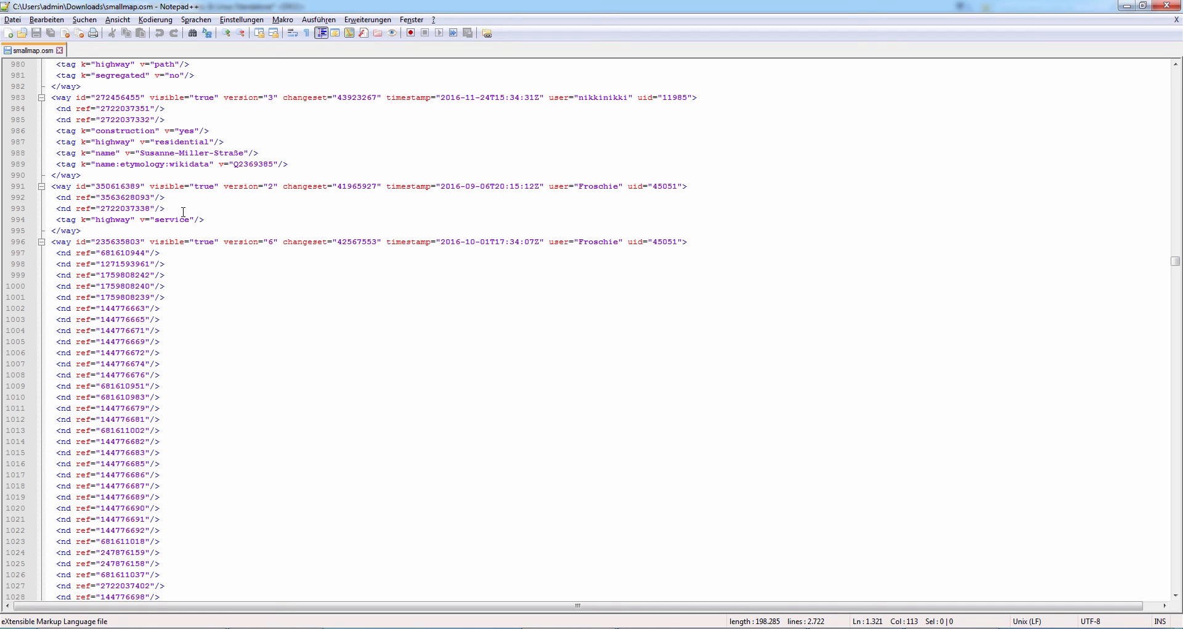
scroll(197, 209, down, 5)
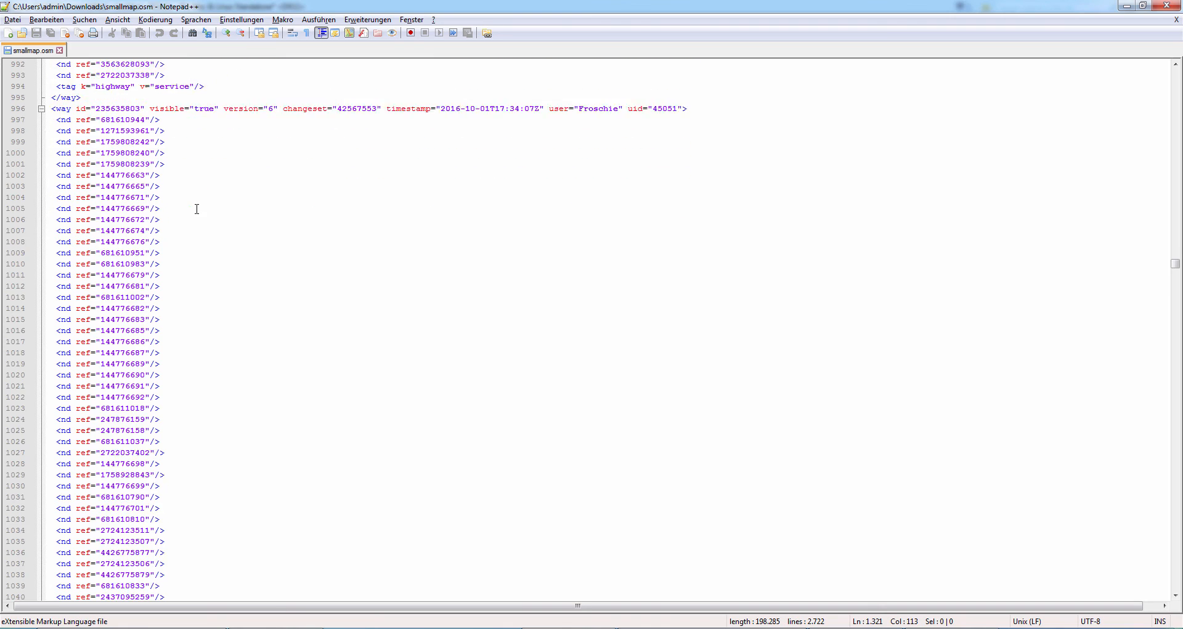
scroll(219, 225, up, 3)
scroll(234, 219, up, 2)
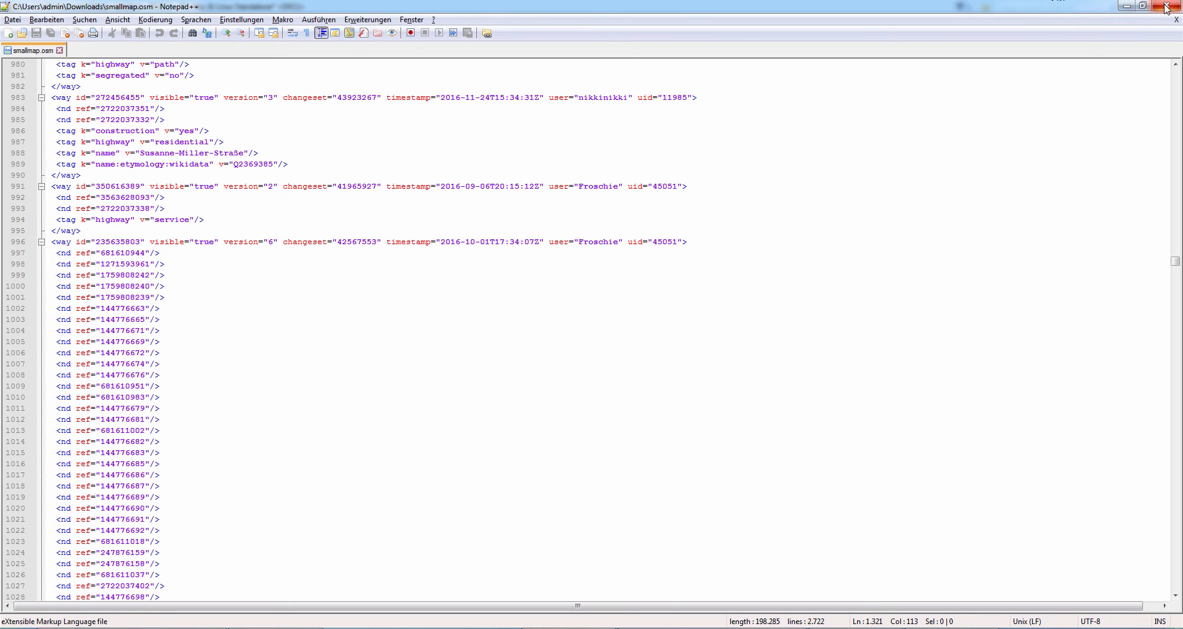
- Return to Unity and create the road network from mannheimverysmall.osm in the Downloads folder
click(951, 627)
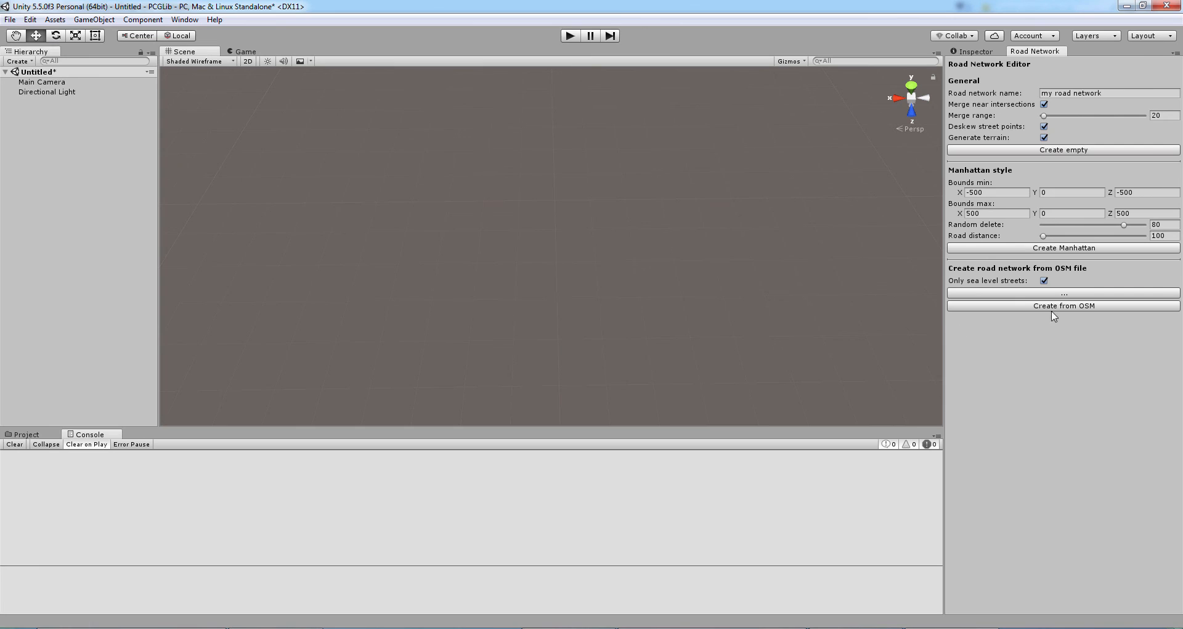
click(1011, 295)
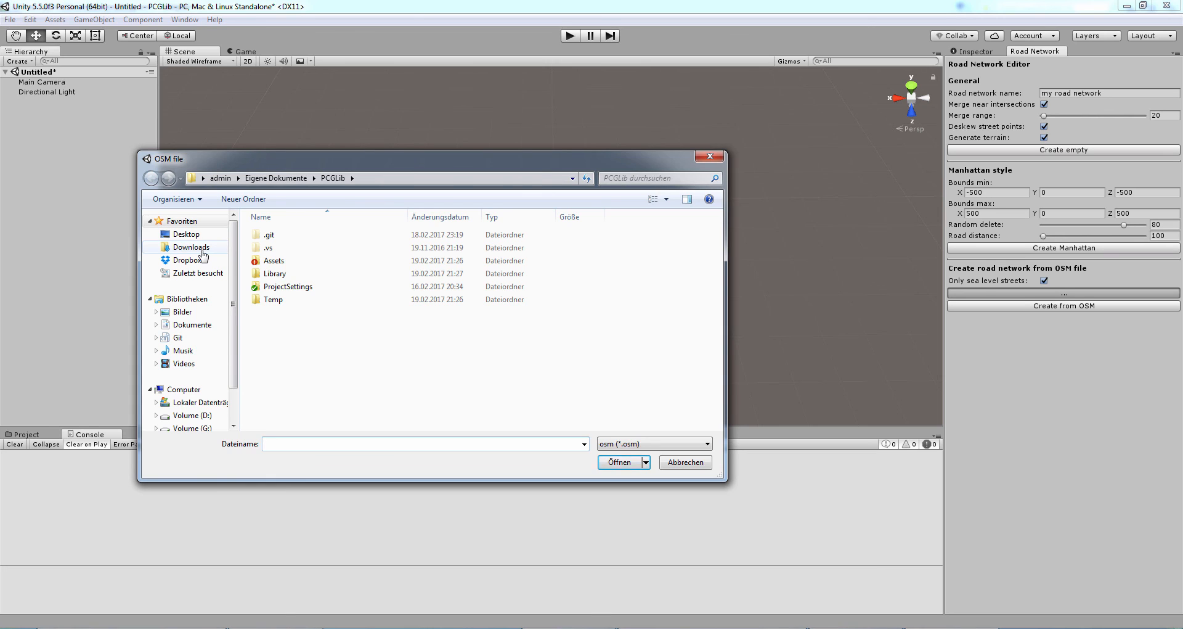
click(201, 249)
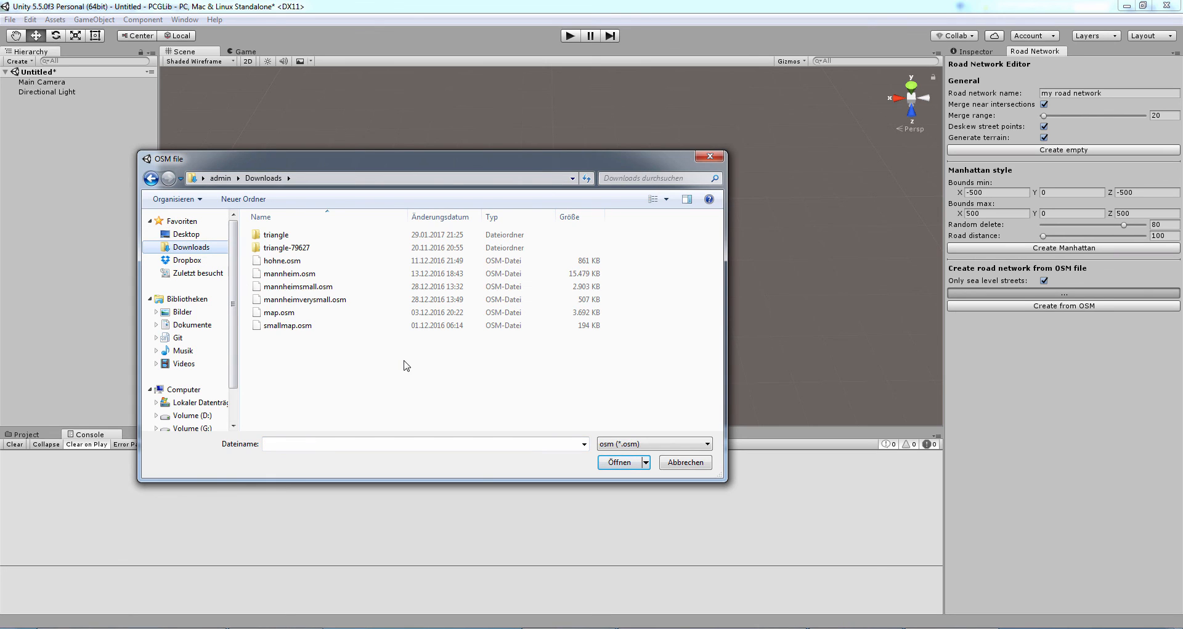
double_click(308, 299)
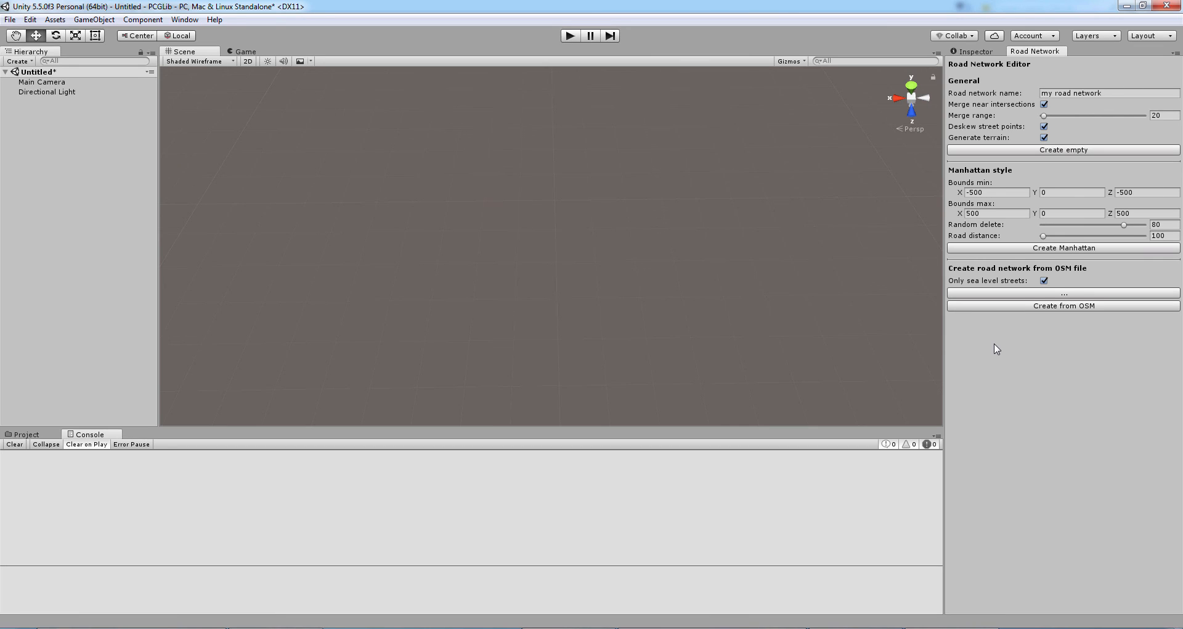
click(1048, 307)
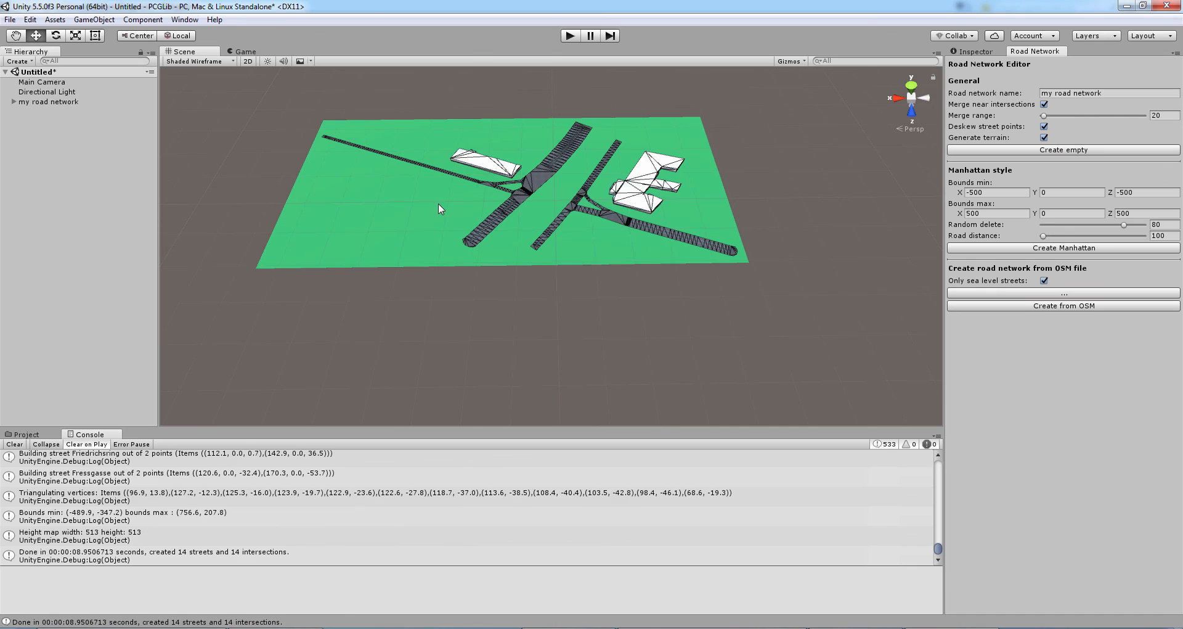
- Select building1 and examine the generated buildings and surrounding streets up close
click(630, 205)
alt+drag(442, 302, 444, 273)
right_drag(443, 271, 403, 266)
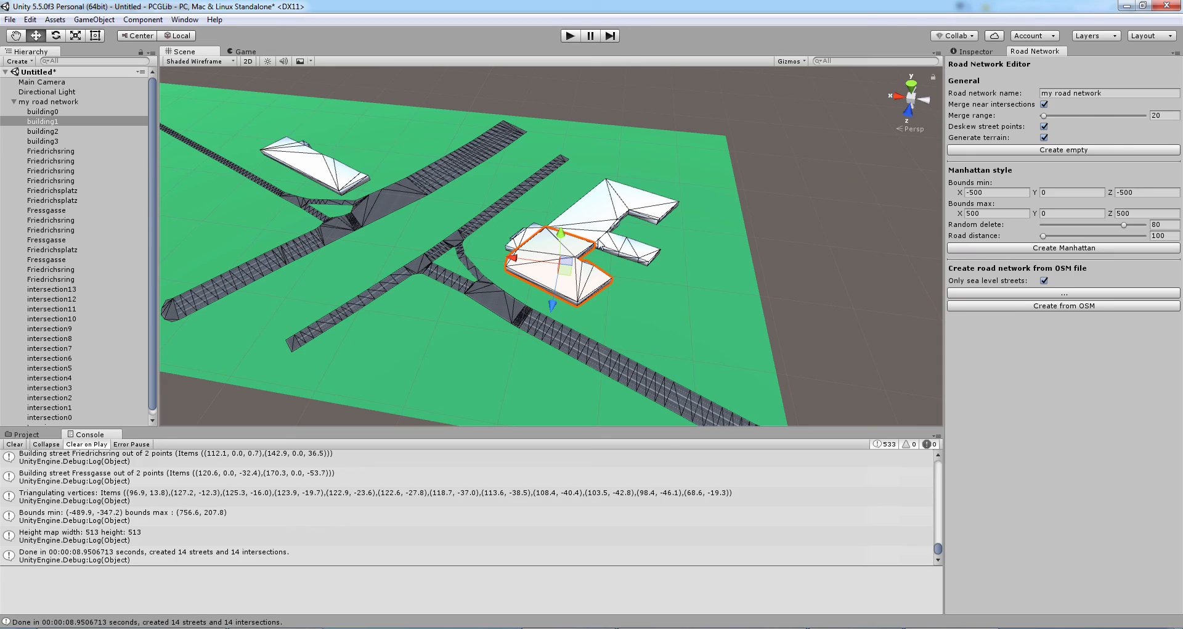
scroll(592, 260, up, 10)
right_drag(534, 281, 491, 294)
key(d)
key(s)
key(a)
key(s)
key(w)
- Inspect the Friedrichsplatz street segments and intersection8 between them in the generated network
click(565, 297)
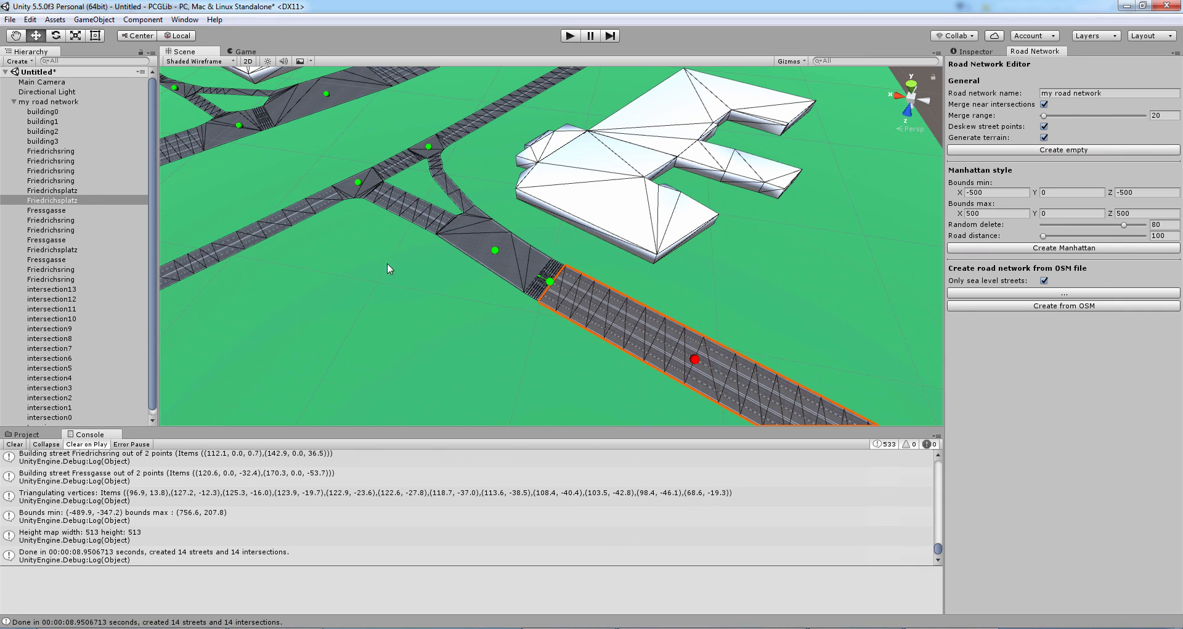
right_drag(467, 277, 522, 289)
click(527, 297)
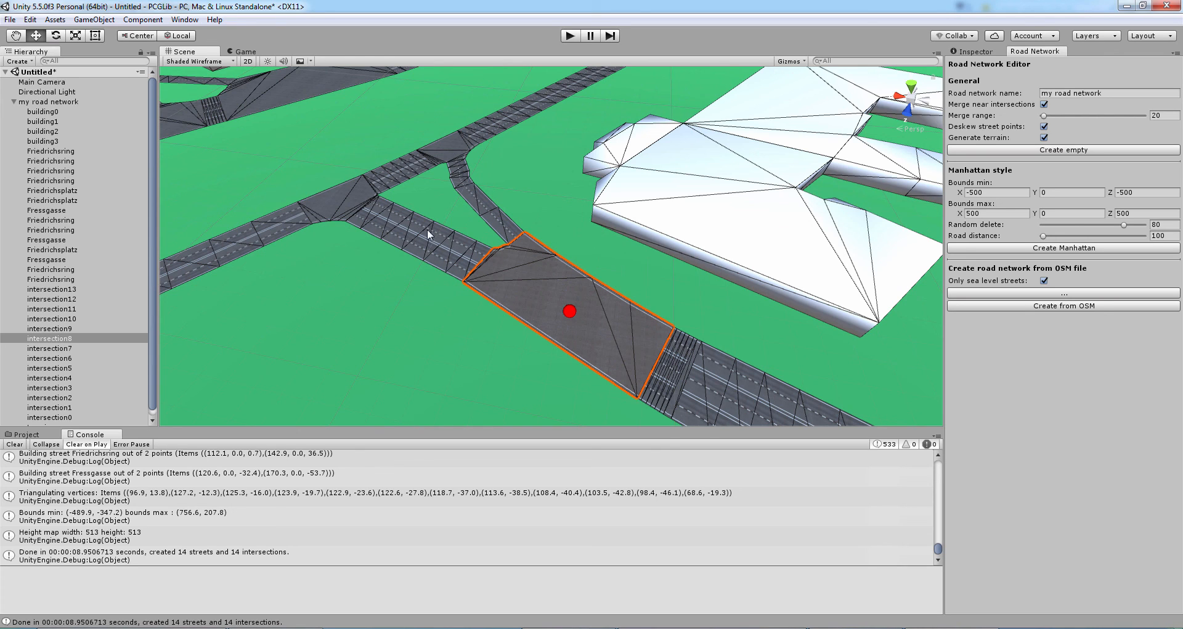
click(448, 259)
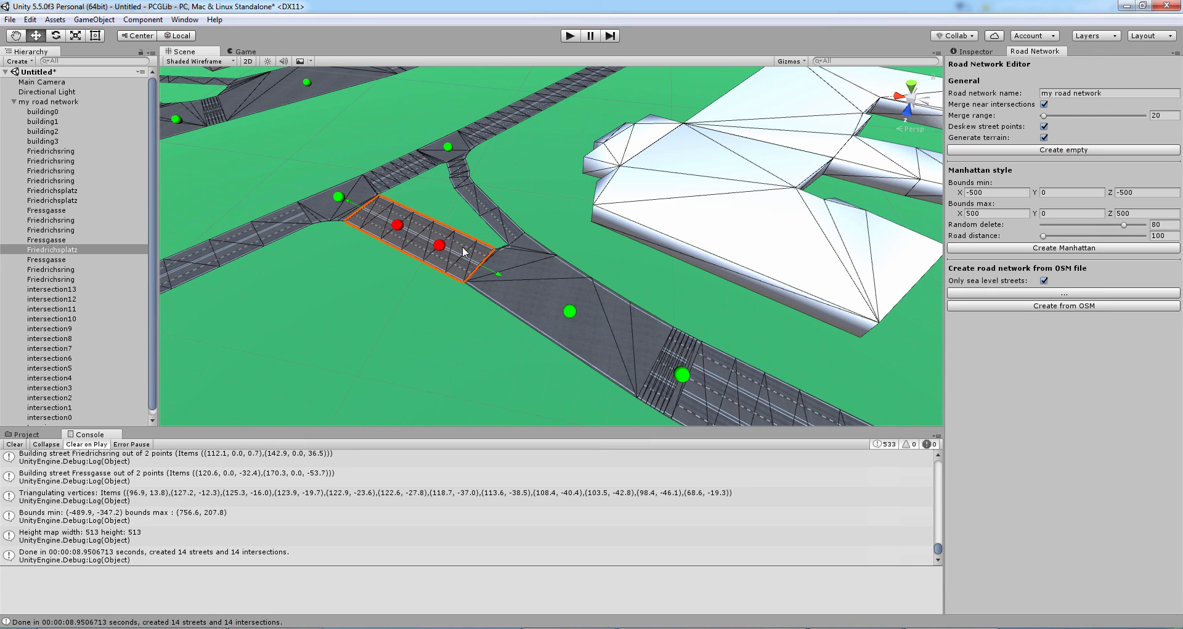
scroll(433, 225, down, 5)
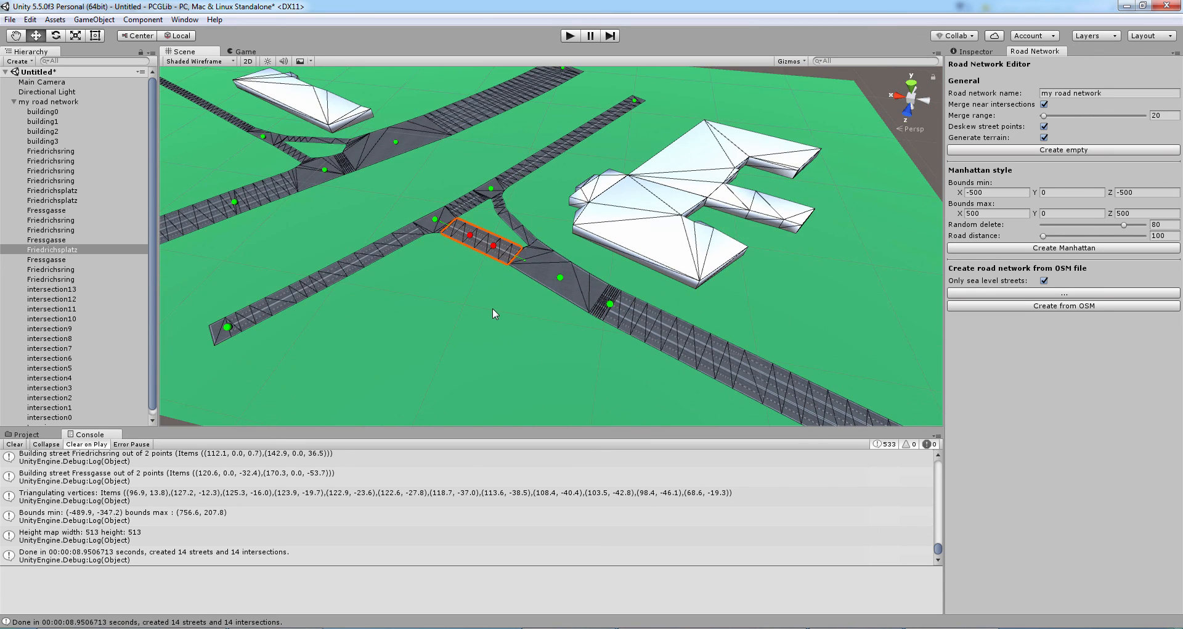
mouse_move(492, 308)
right_down()
mouse_move(438, 256)
mouse_move(431, 273)
mouse_move(448, 292)
mouse_move(492, 292)
right_up()
key(w)
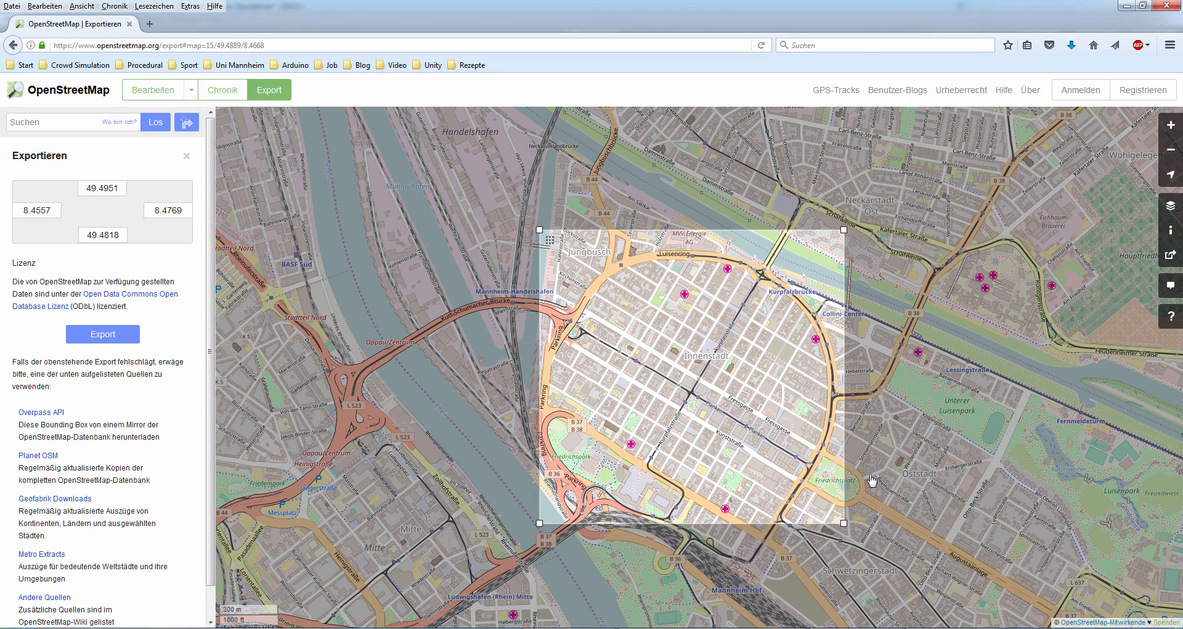
- Switch to OpenStreetMap and examine the real junction of Friedrichsring, Friedrichsplatz and Fressgasse up close
drag(874, 480, 721, 363)
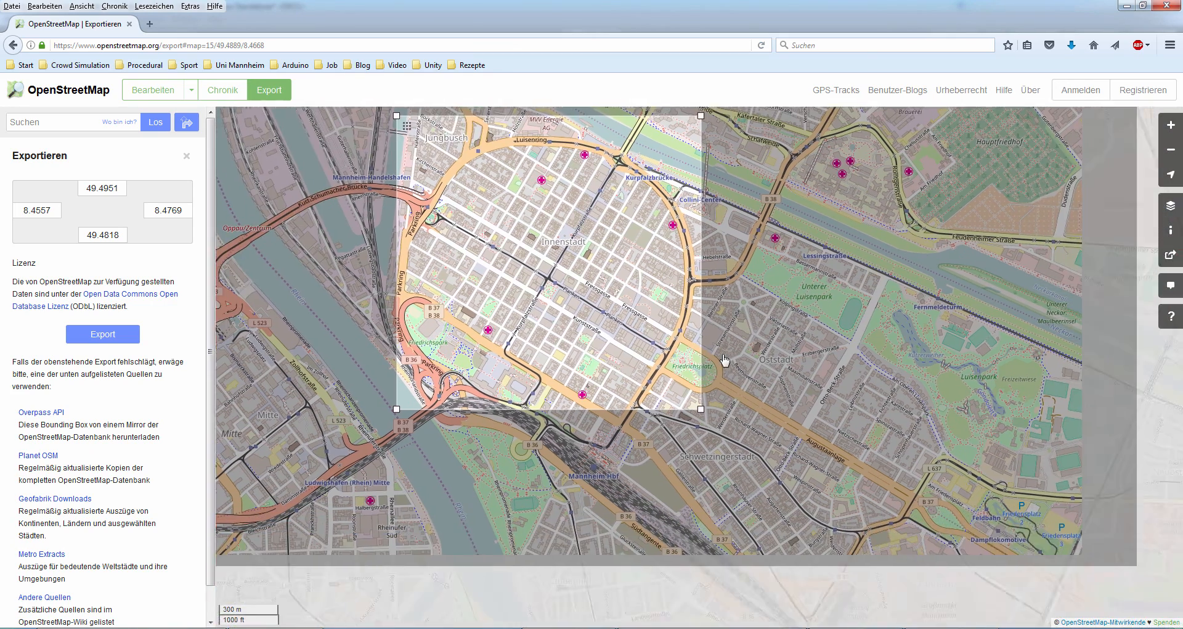
scroll(686, 357, up, 1)
scroll(686, 357, up, 1)
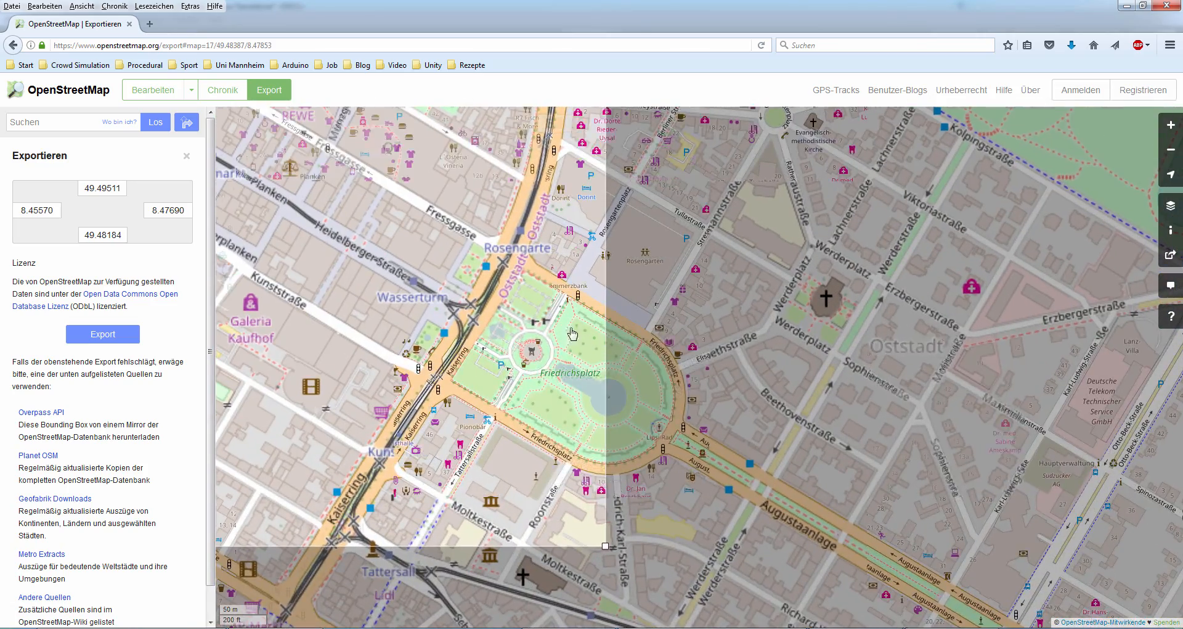
scroll(562, 336, up, 1)
drag(465, 263, 506, 343)
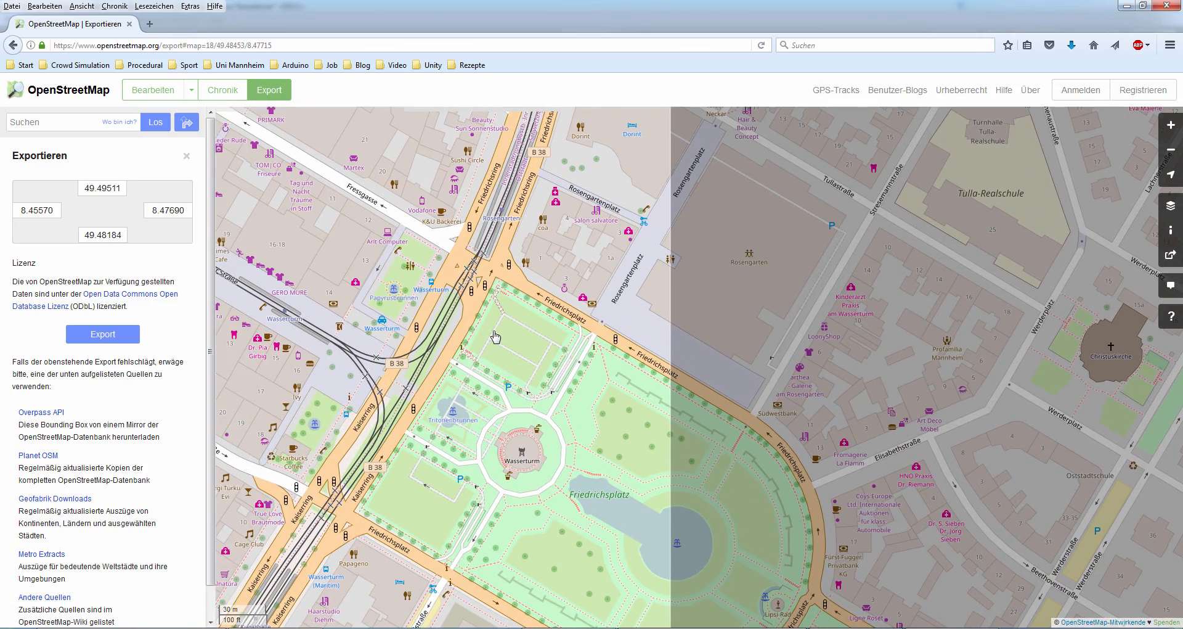
scroll(509, 295, up, 1)
drag(523, 227, 529, 358)
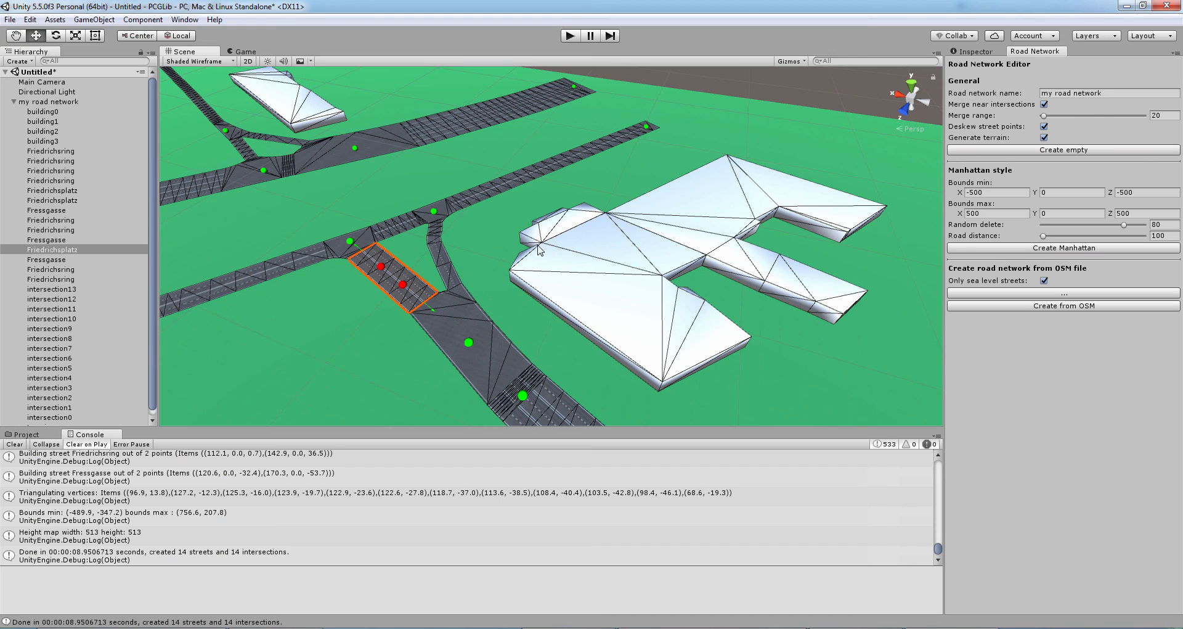
- Select building0 in Unity and compare the generated streets and buildings with the same junction on OpenStreetMap
click(540, 250)
alt+drag(539, 250, 589, 285)
alt+drag(486, 325, 397, 342)
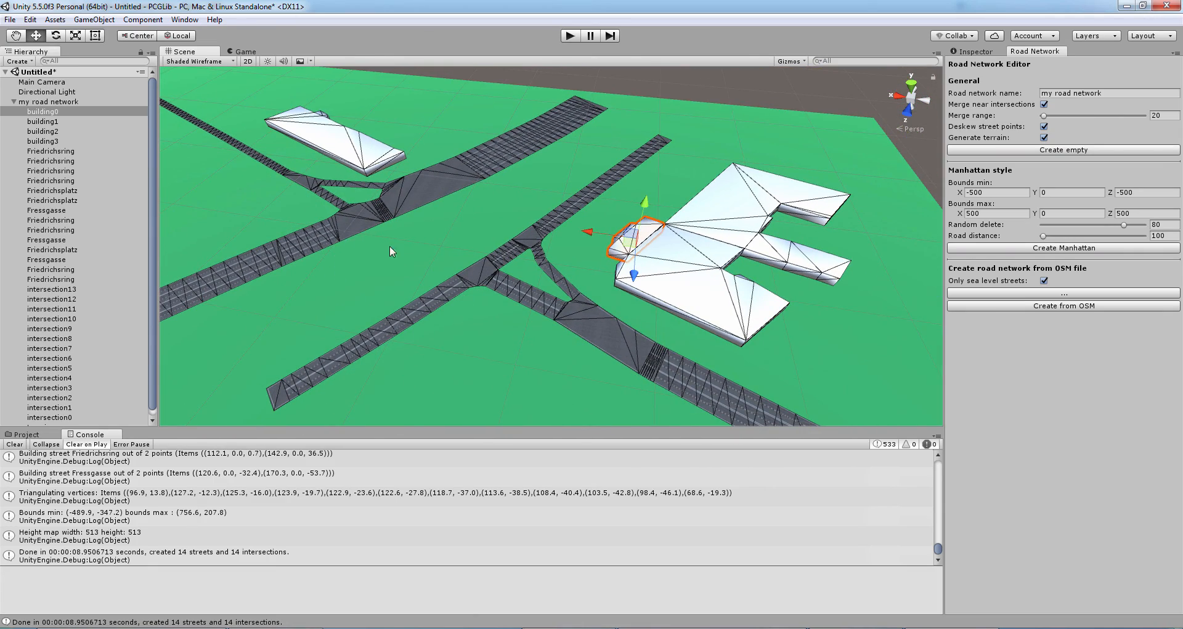
key(alt+Tab)
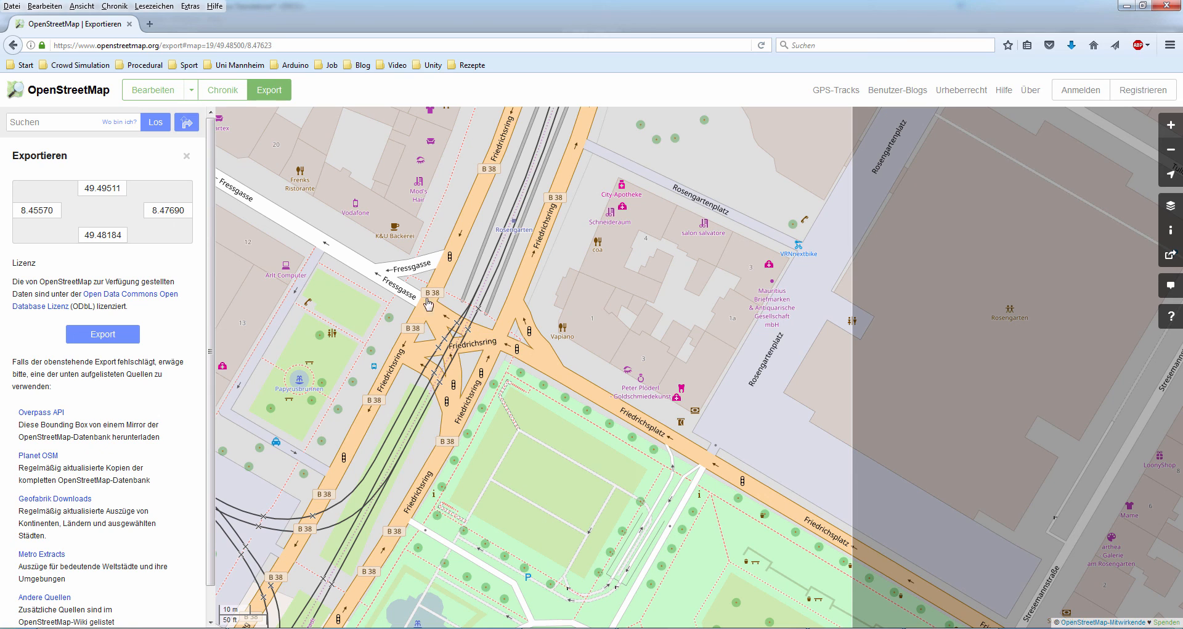
key(alt+Tab)
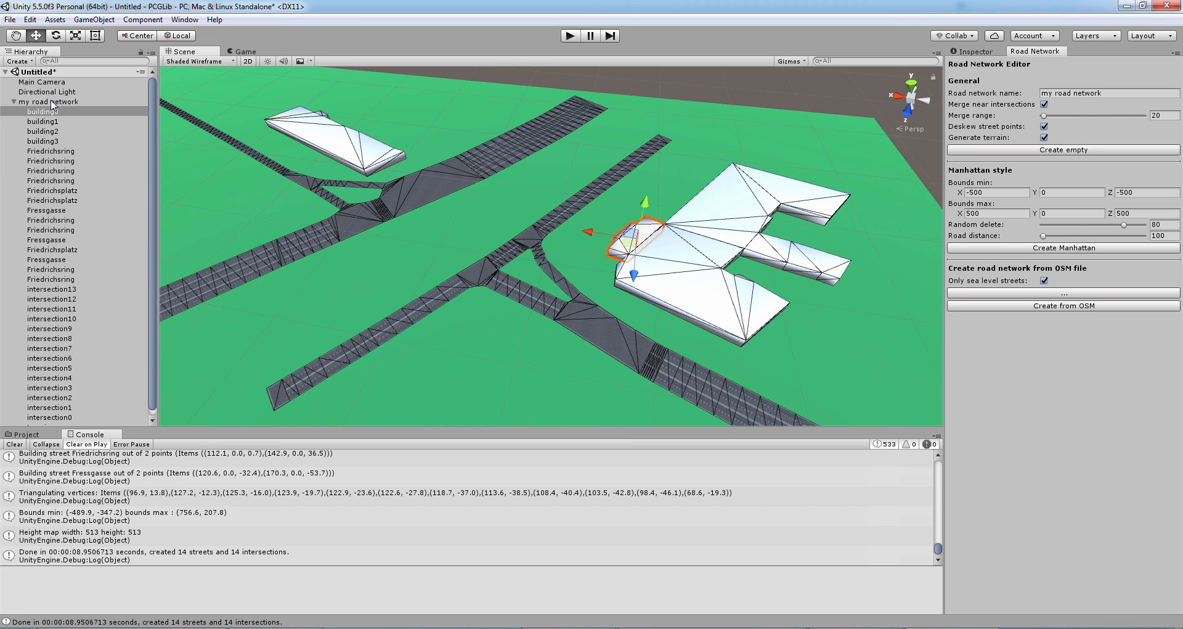
- Delete the my road network object from the scene and clear the console log
click(47, 102)
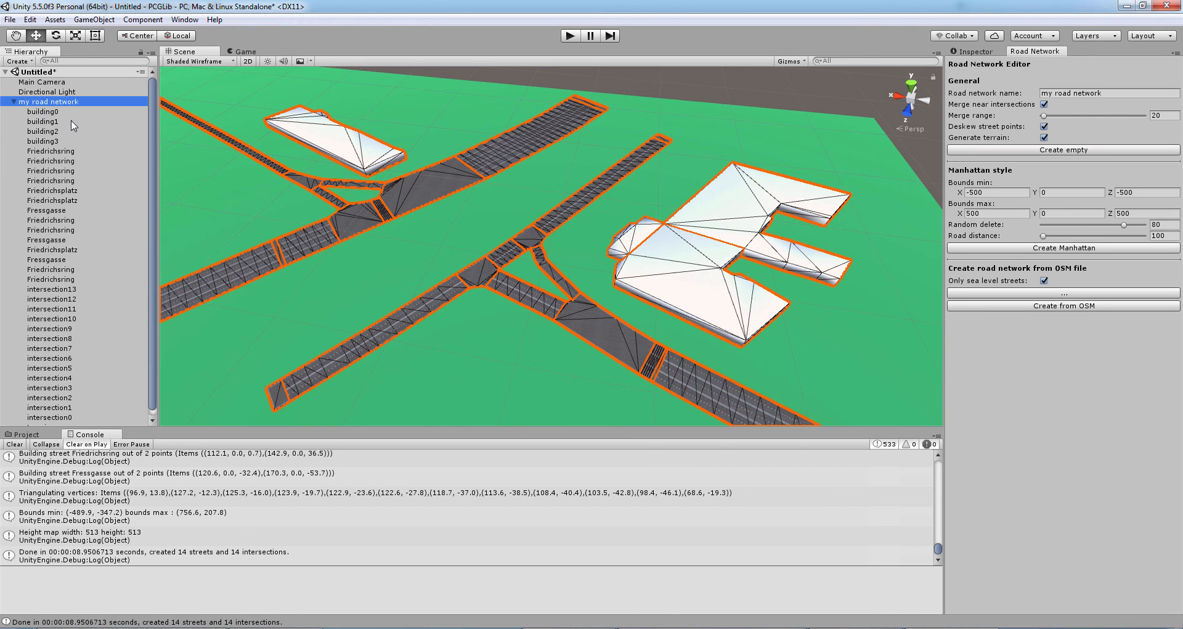
key(Delete)
click(15, 444)
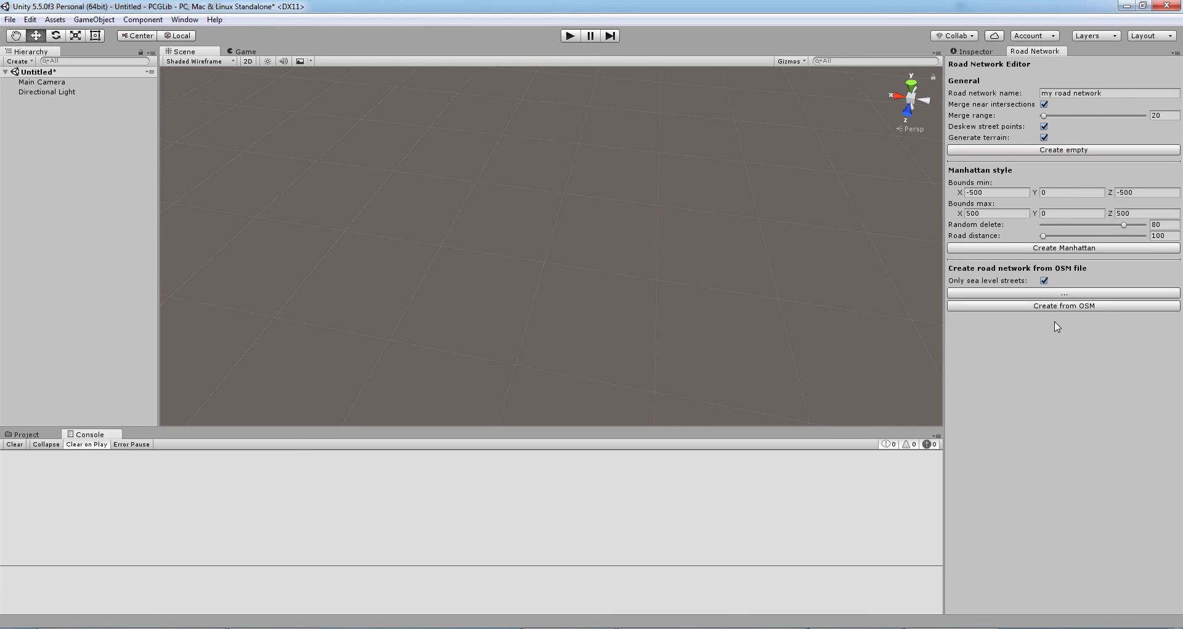
- Load mannheim.osm from the Downloads folder and create the road network from it
click(1052, 296)
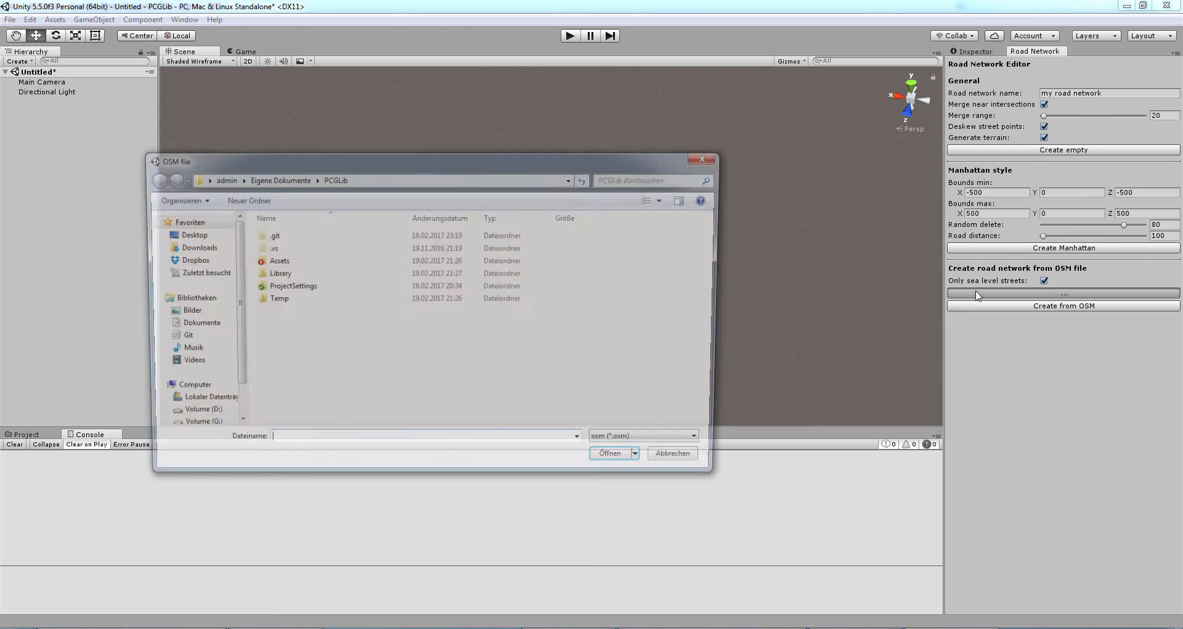
click(197, 249)
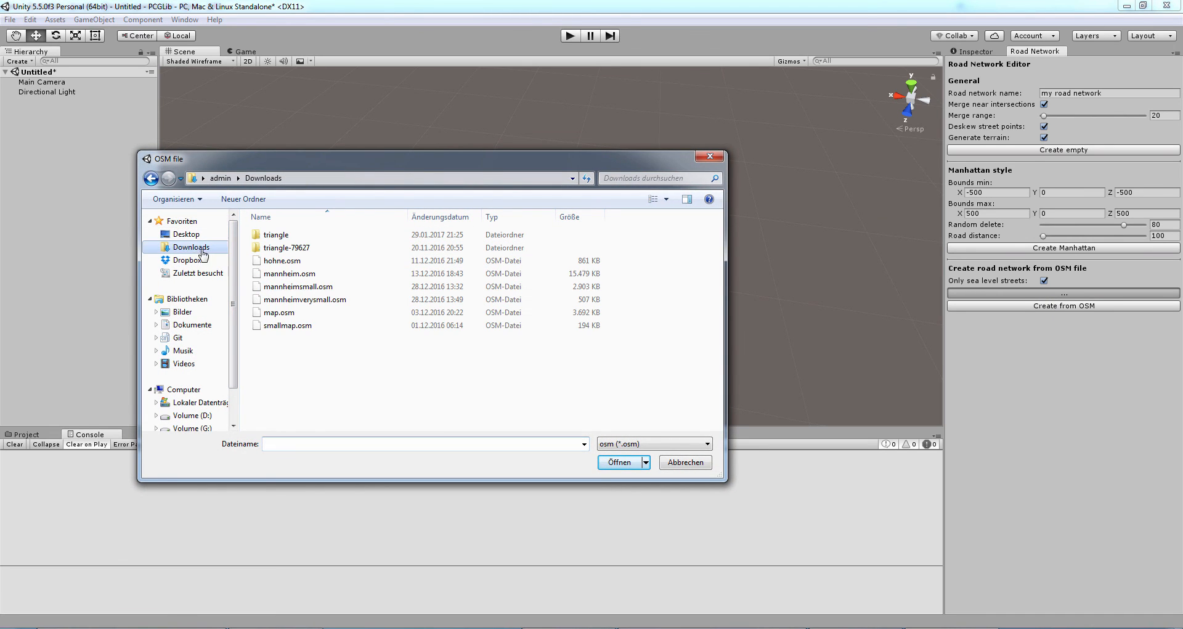
click(422, 279)
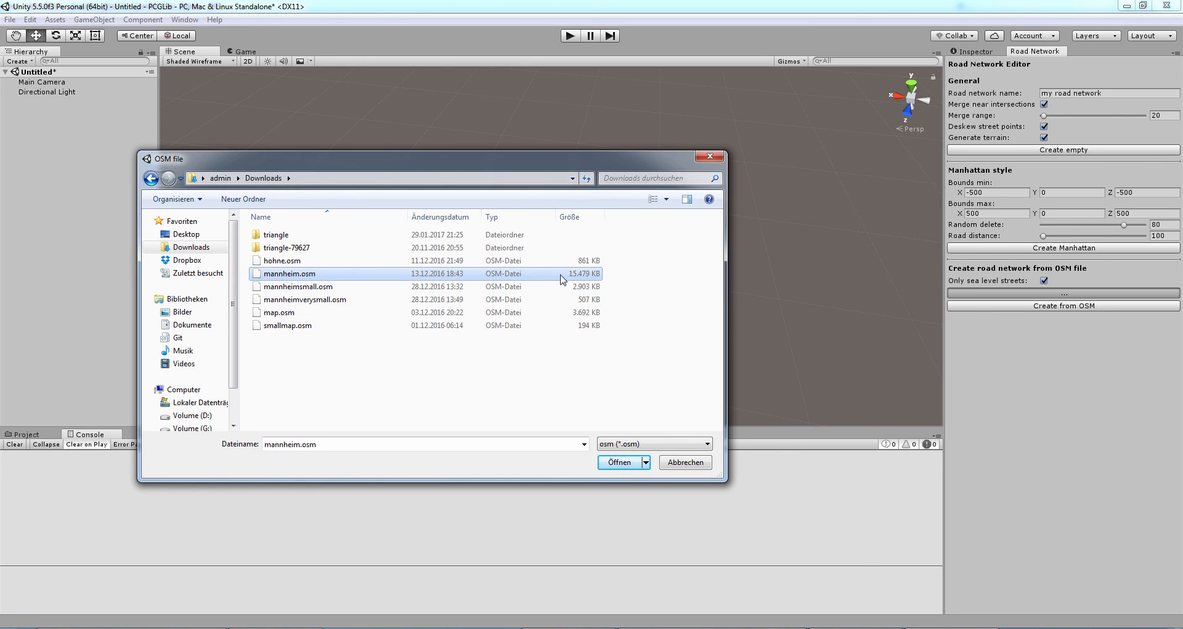
double_click(307, 275)
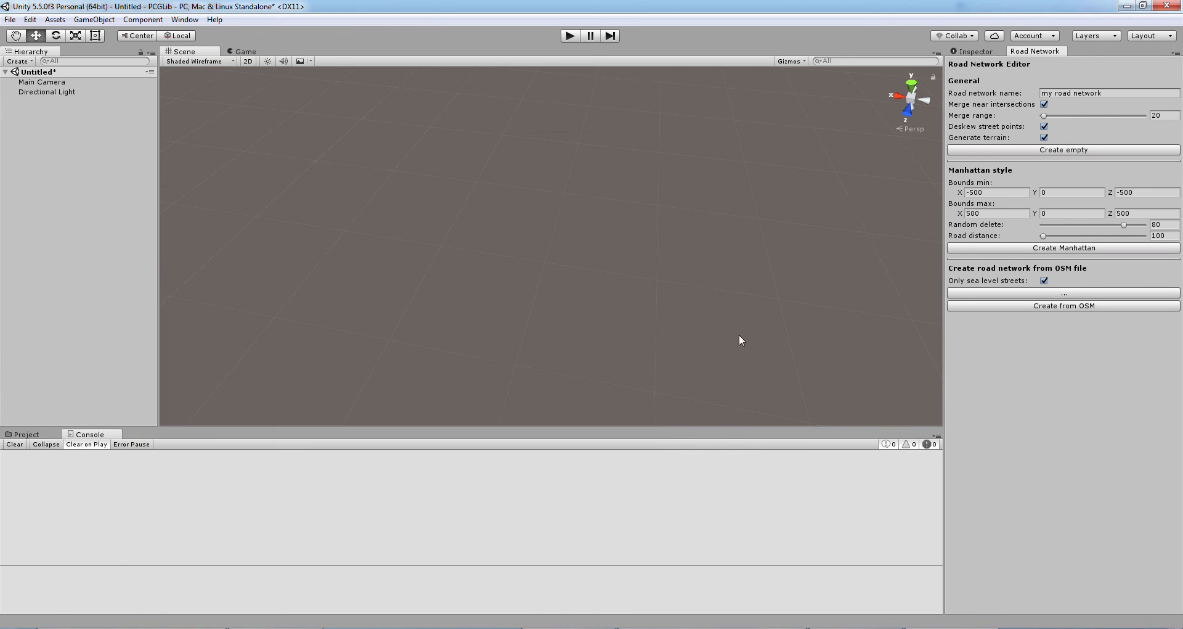
click(1064, 307)
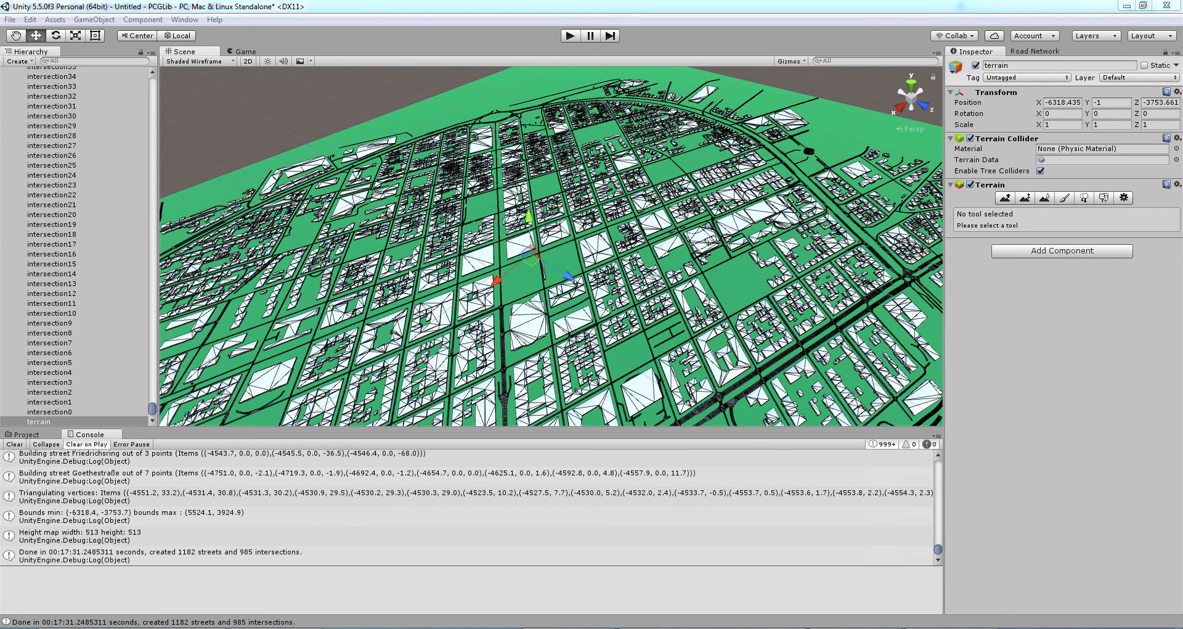
- Select the generated my road network object and check its street, intersection and building counts
alt+drag(407, 309, 451, 297)
drag(153, 410, 136, 85)
click(29, 102)
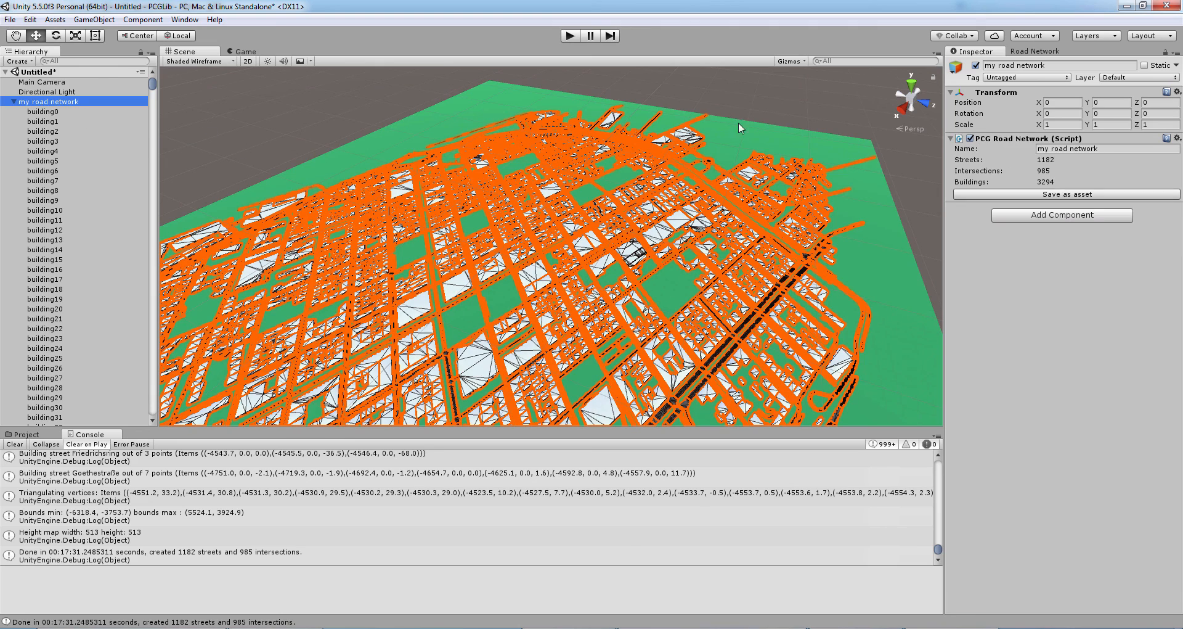
click(1028, 52)
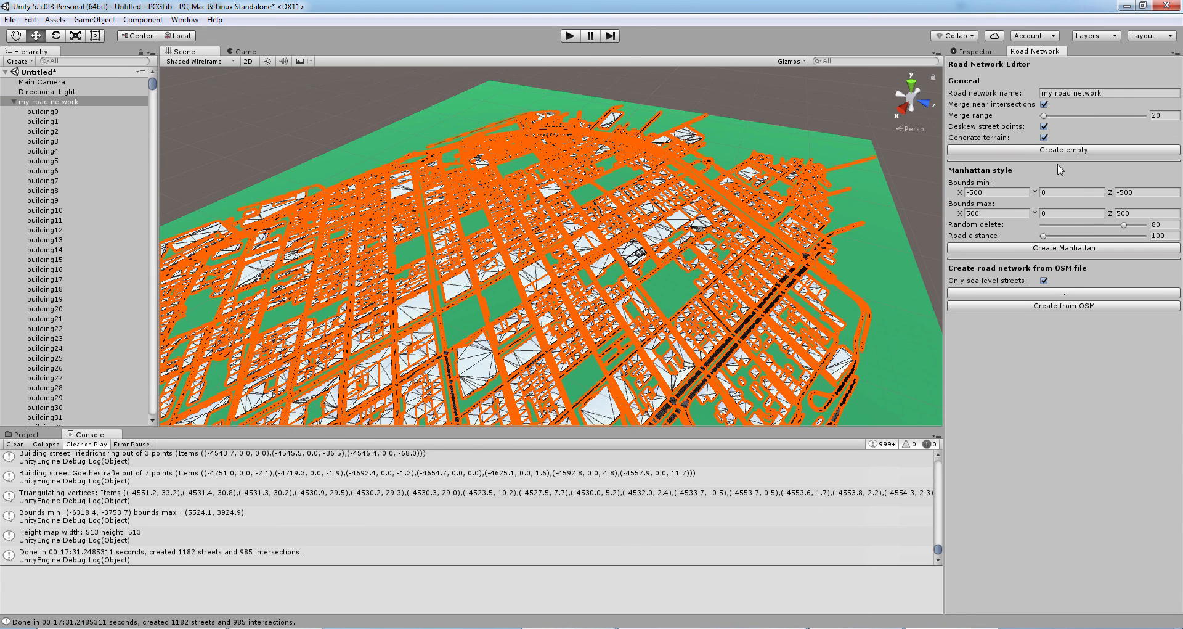
click(973, 51)
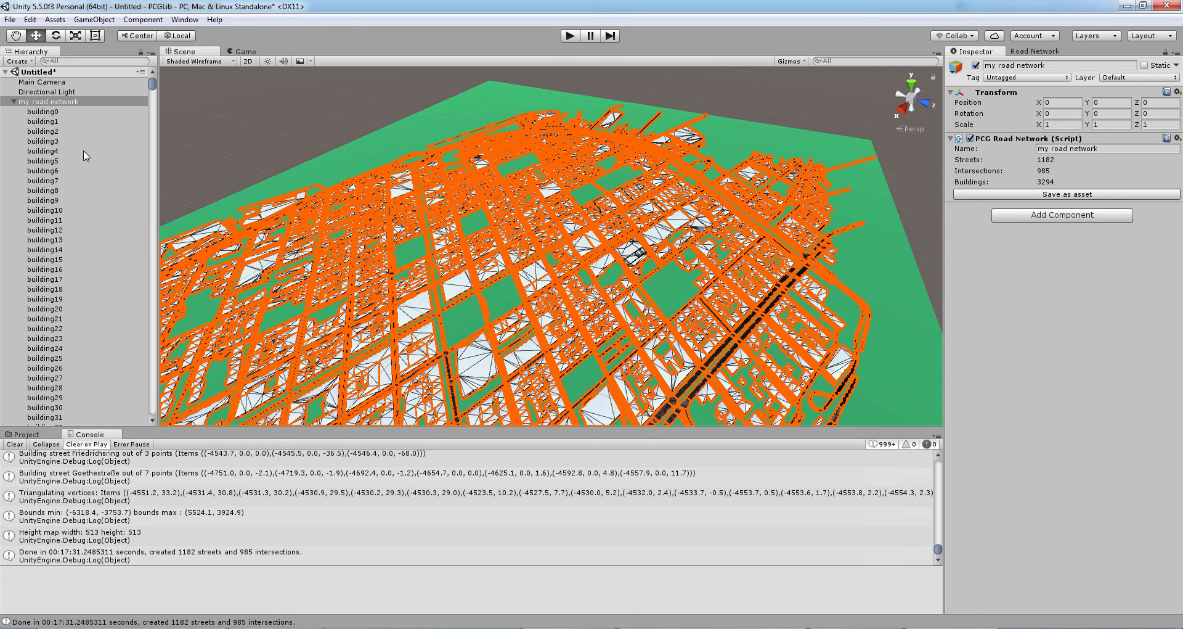
- Select building0 and examine the generated city's streets and buildings from street level and from above
click(53, 112)
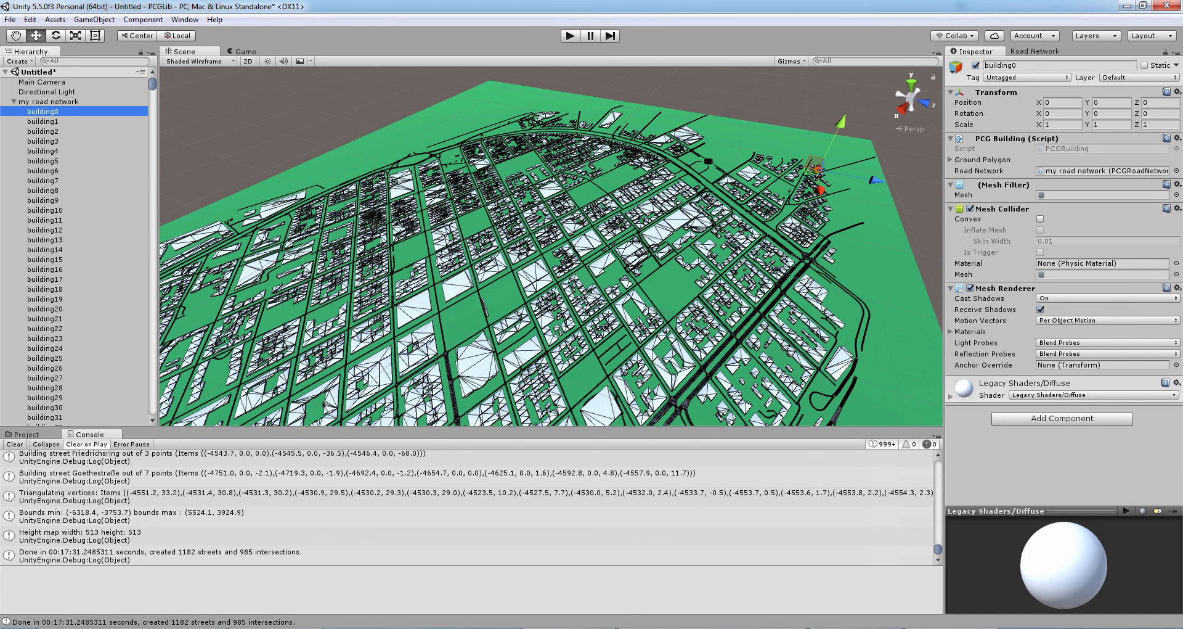
alt+drag(520, 305, 136, 206)
right_drag(134, 201, 117, 194)
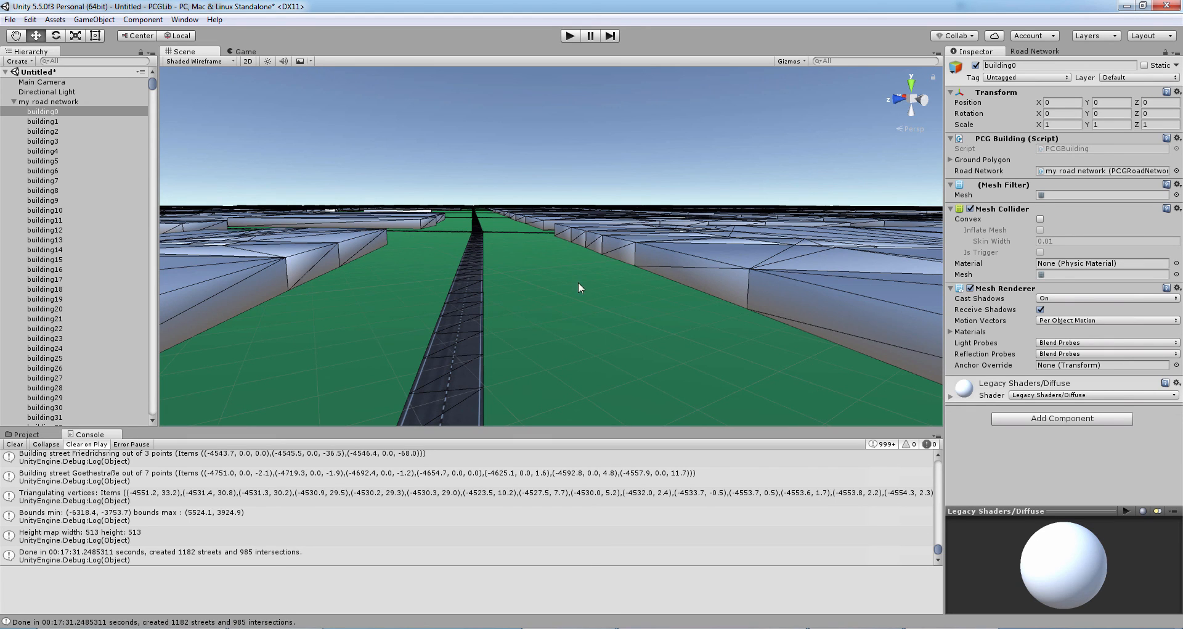
alt+drag(569, 318, 514, 311)
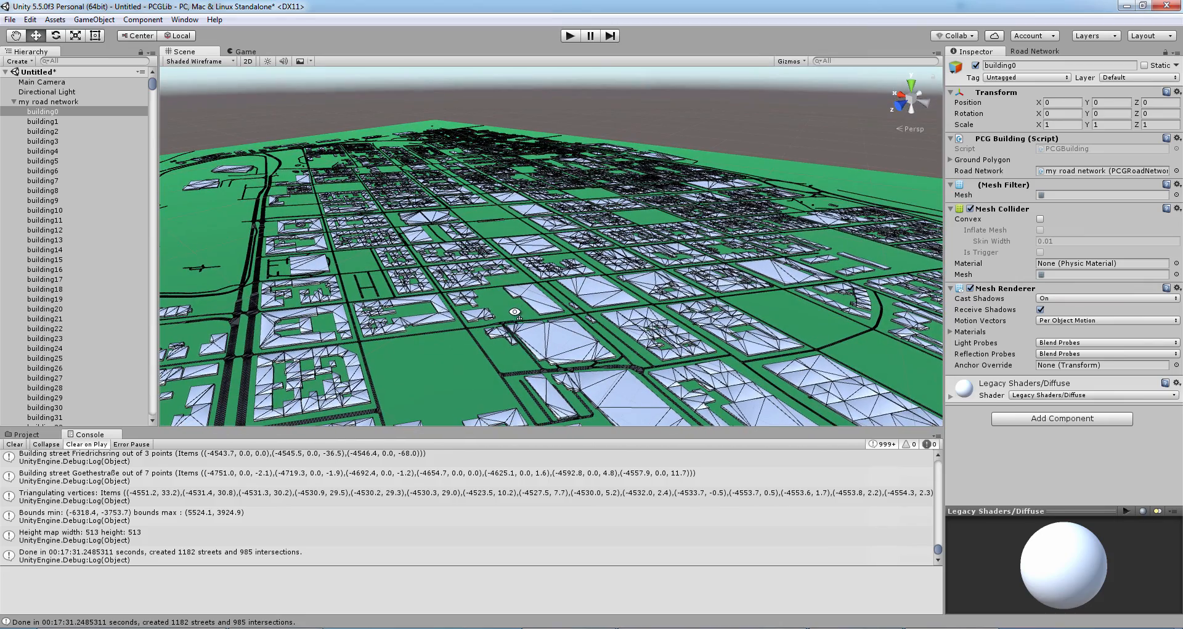